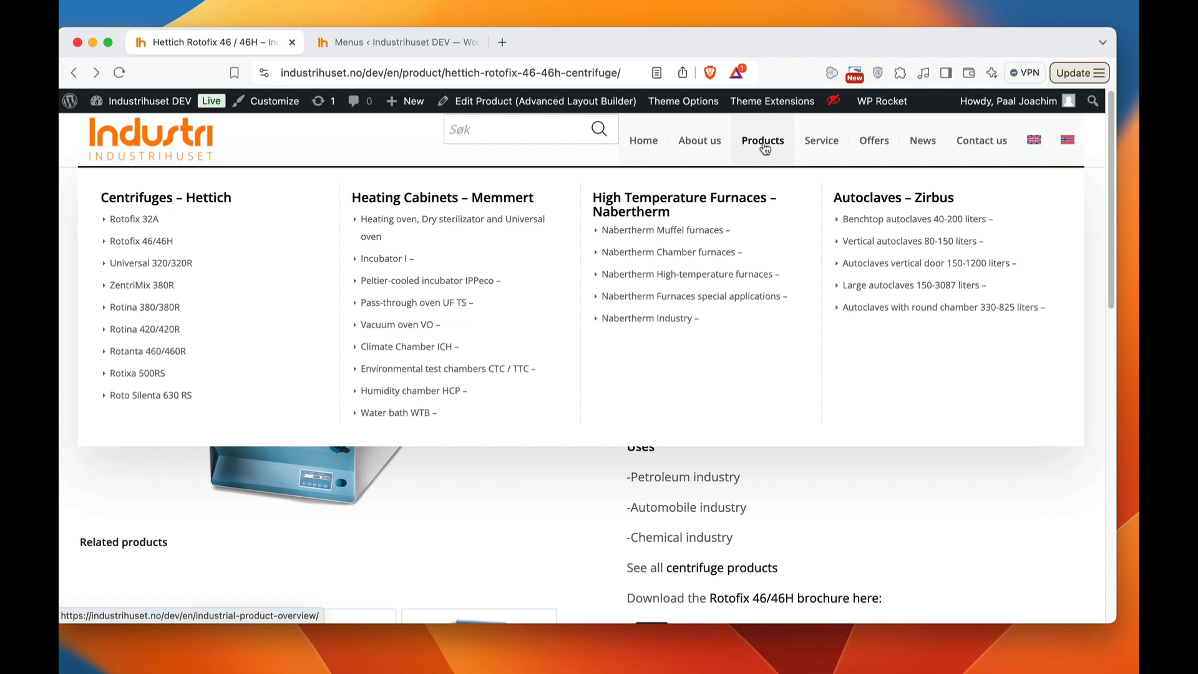
Compare the Products mega menu on the Norwegian and English versions of the Hettich Rotofix 46/46H product page
left_click(174, 245)
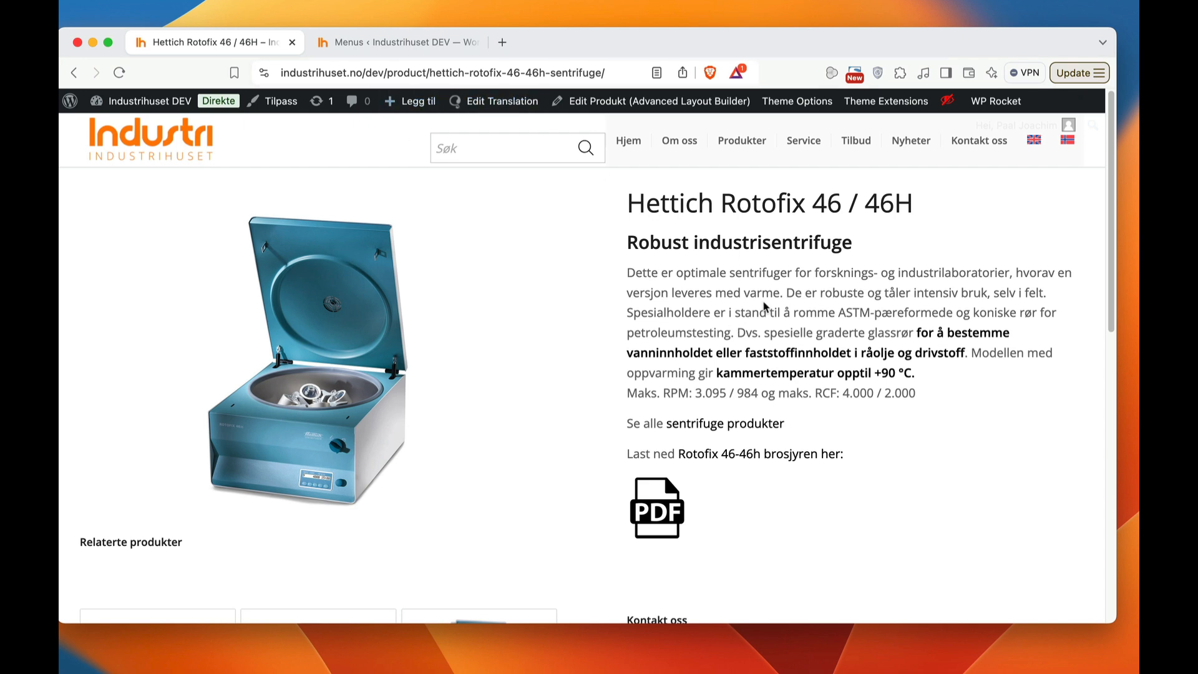
mouse_move(743, 142)
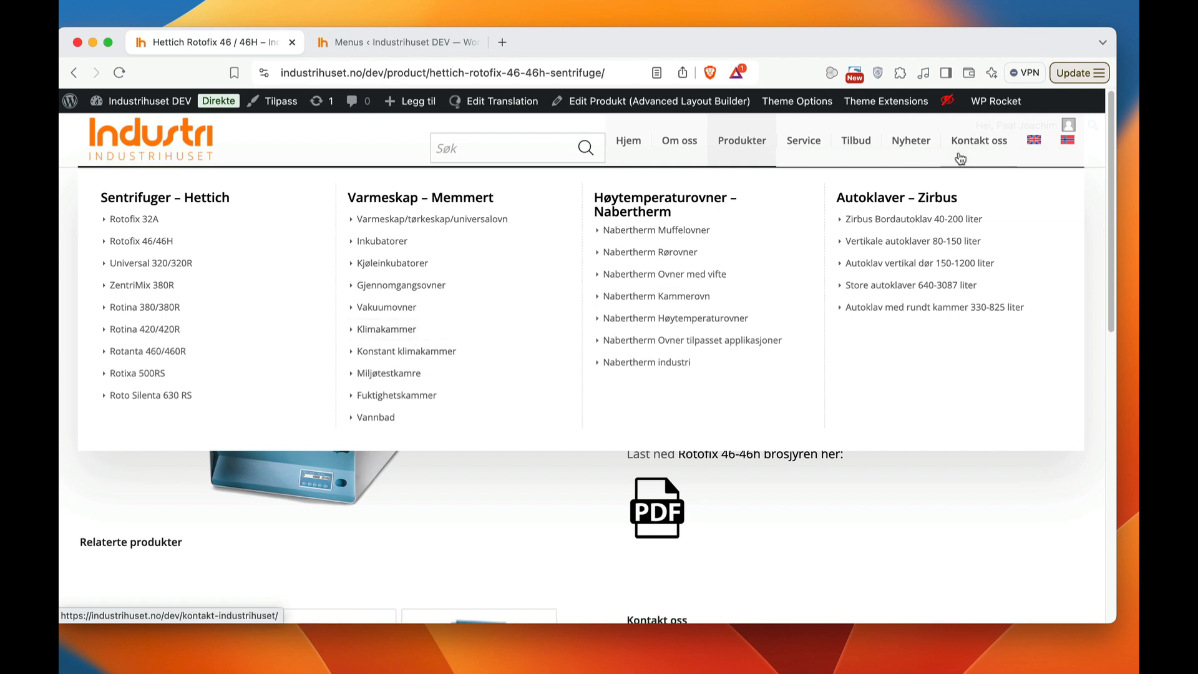
left_click(1007, 161)
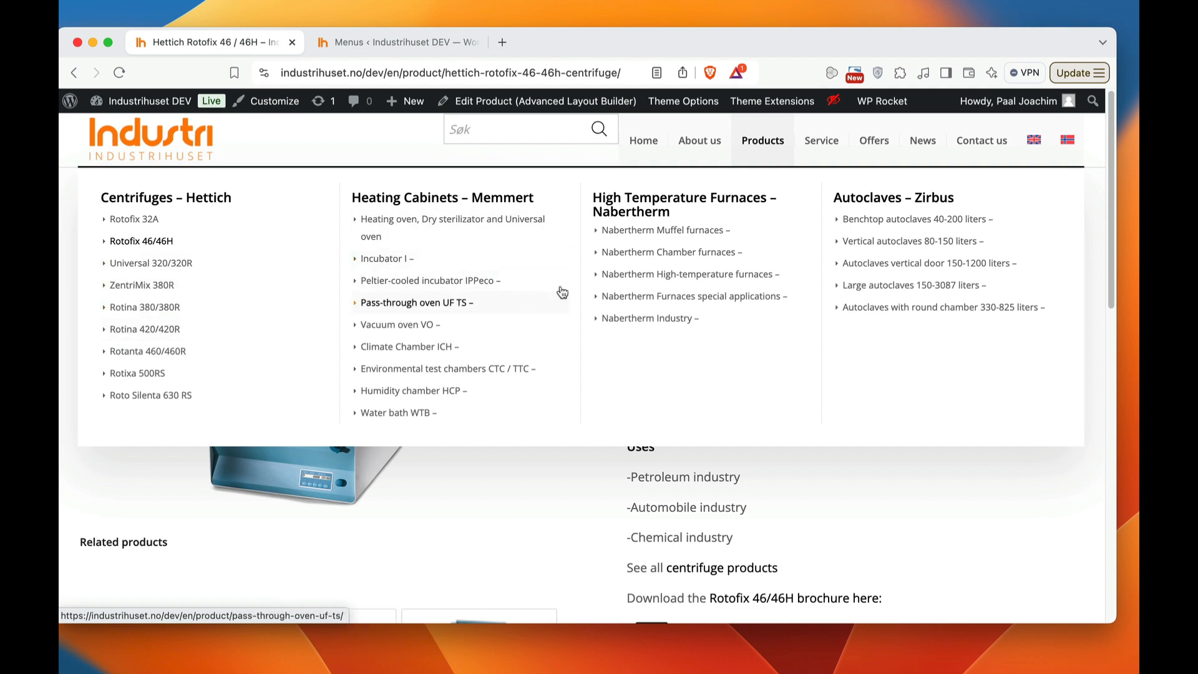
In the site's menu editor, inspect the English top menu and its Norwegian counterpart, Enfold Norsk Meny, and return to the English one
left_click(389, 45)
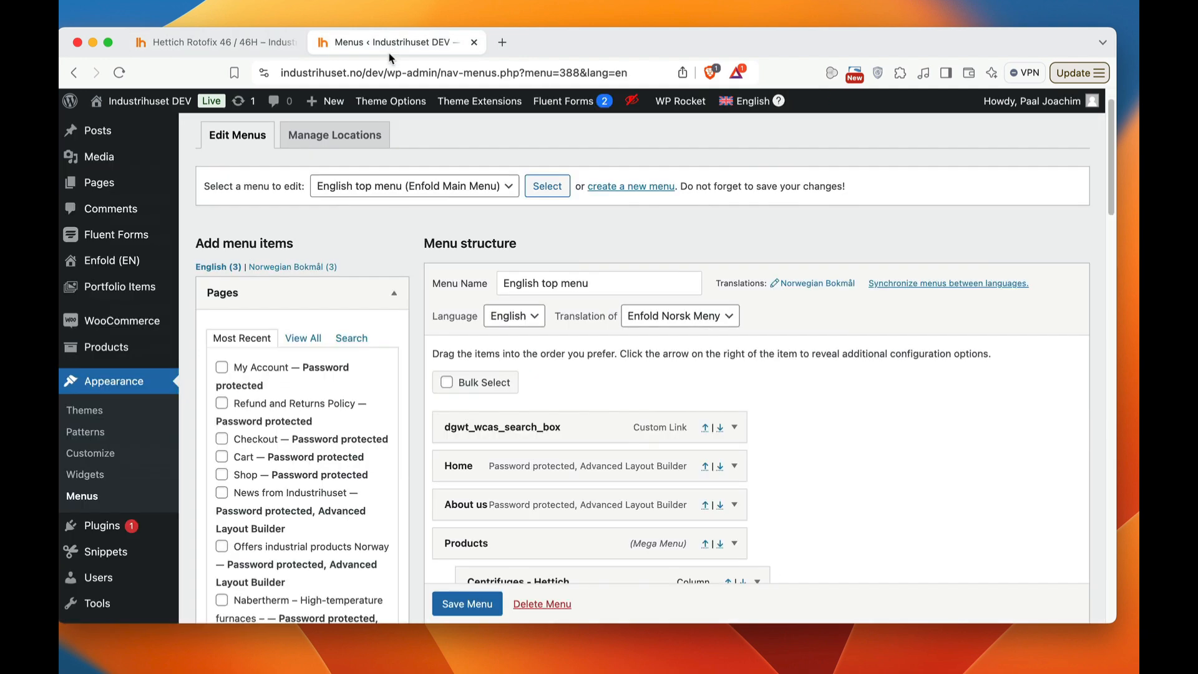
left_click(509, 186)
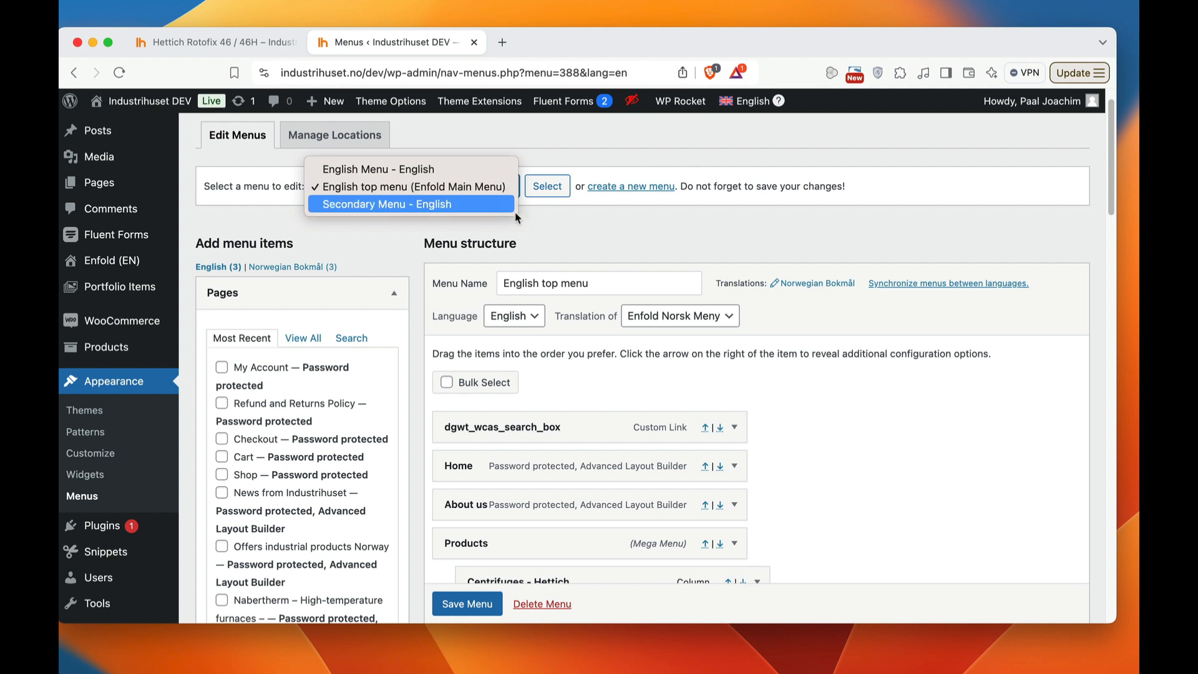
left_click(531, 221)
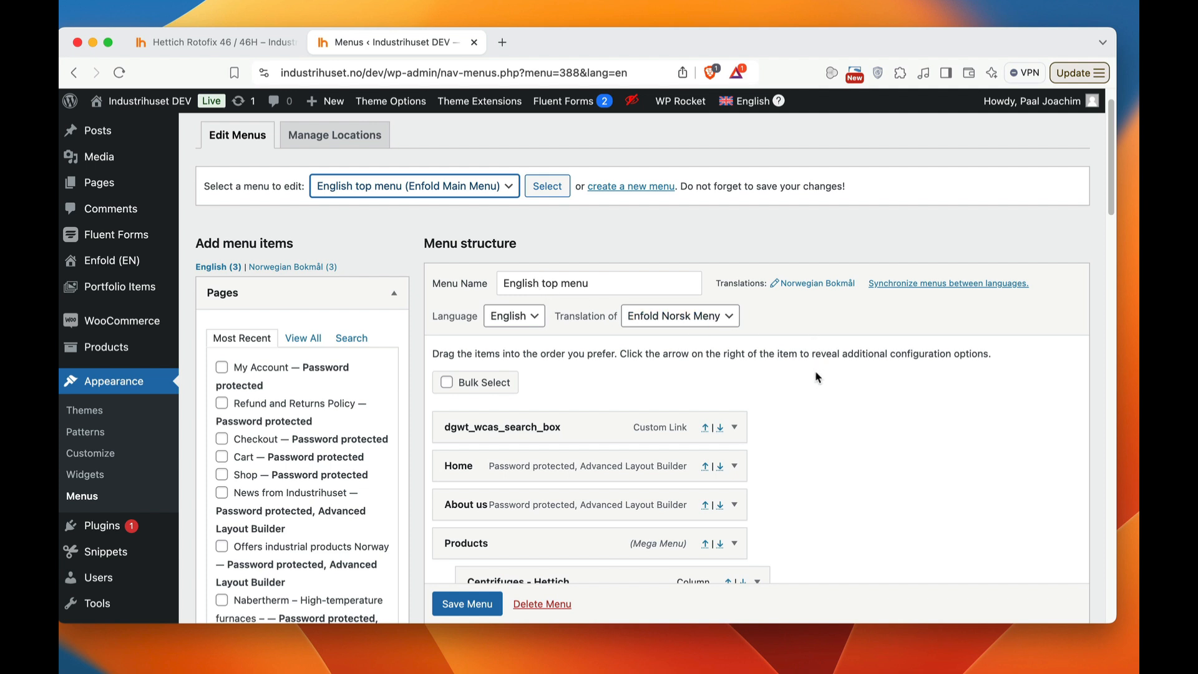
left_click(813, 285)
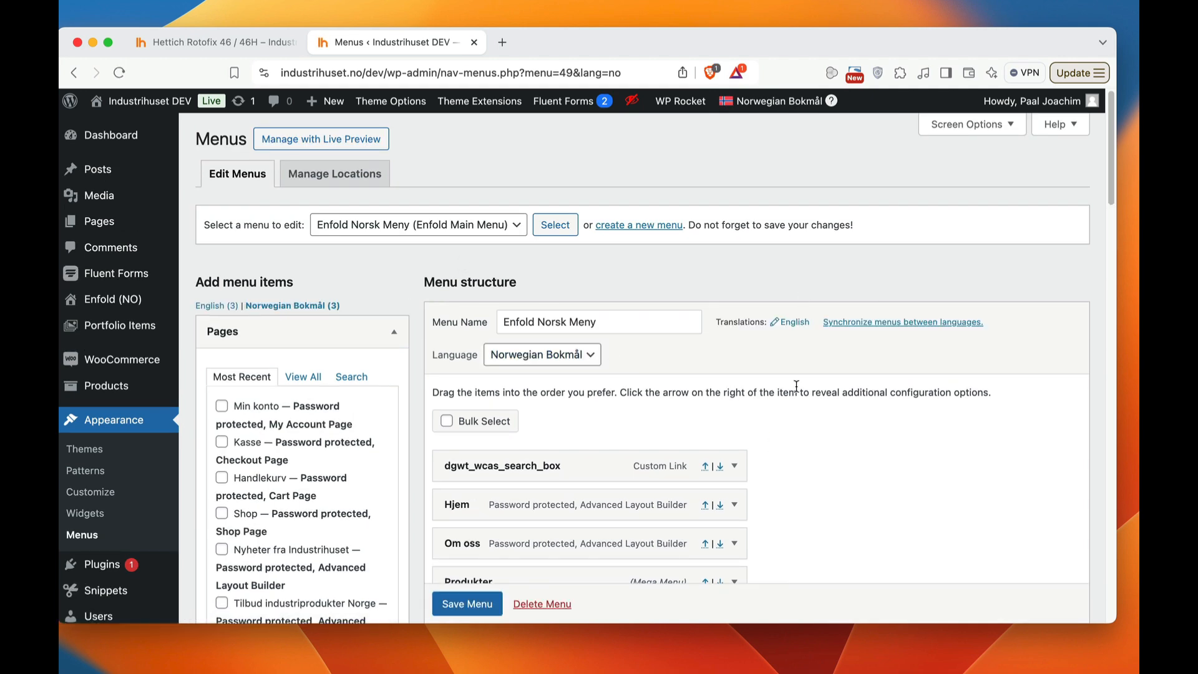
scroll(795, 387, "down", 10)
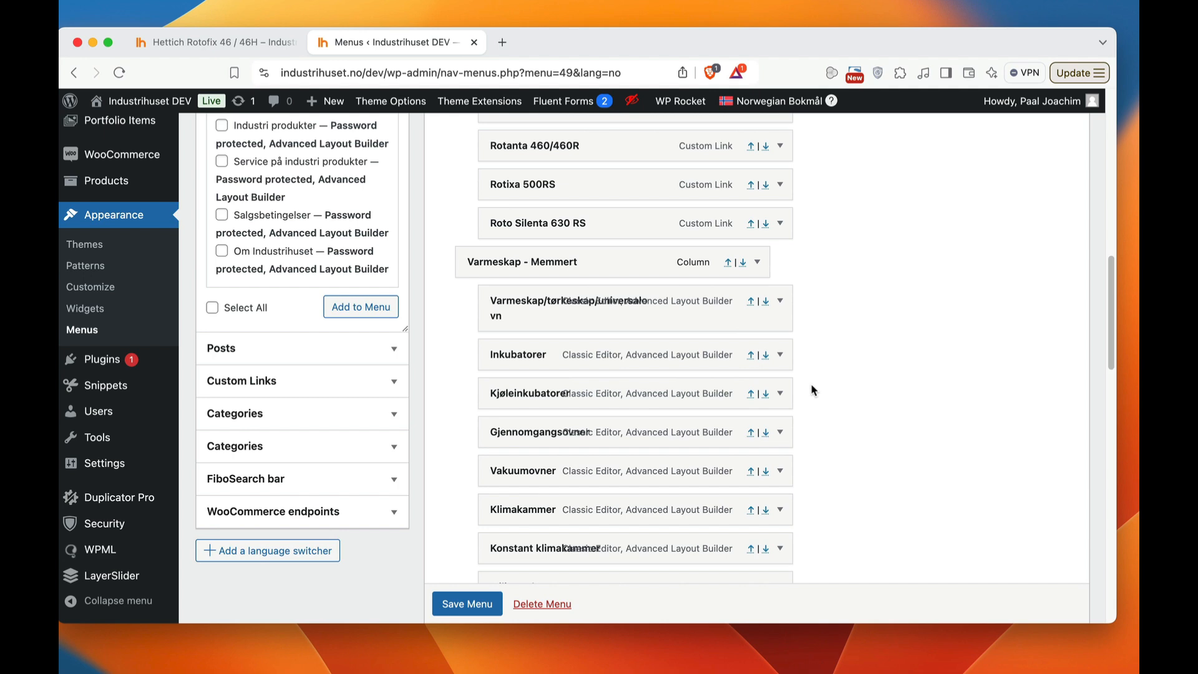
scroll(811, 390, "up", 10)
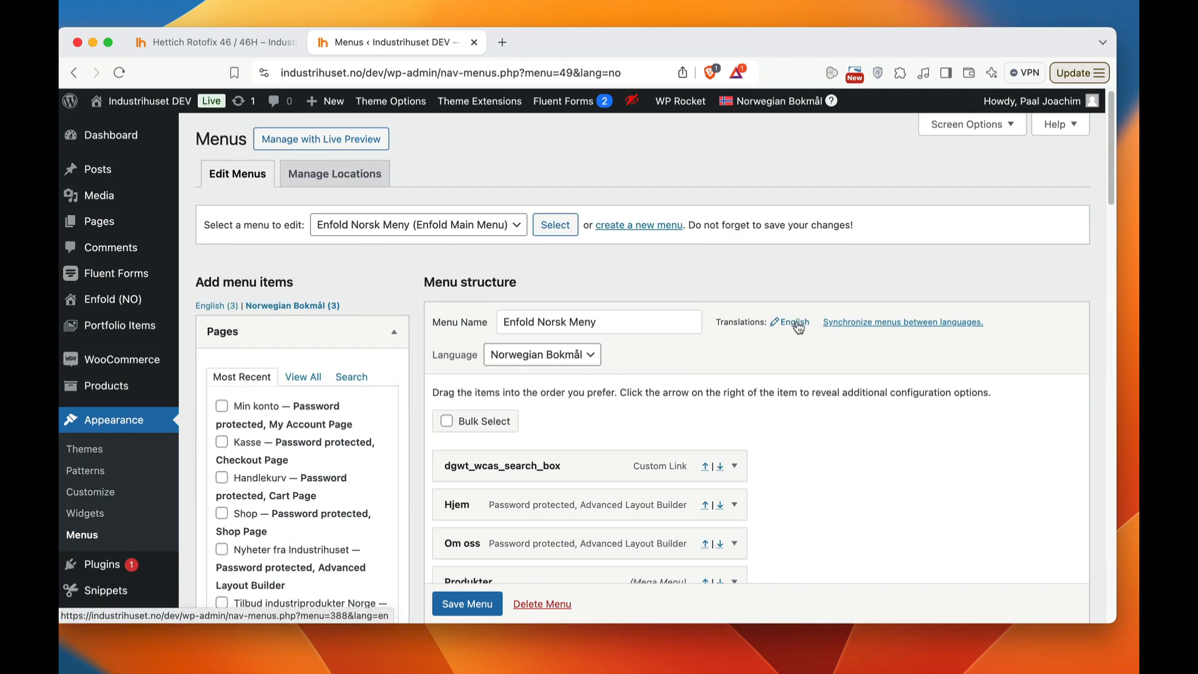
left_click(796, 322)
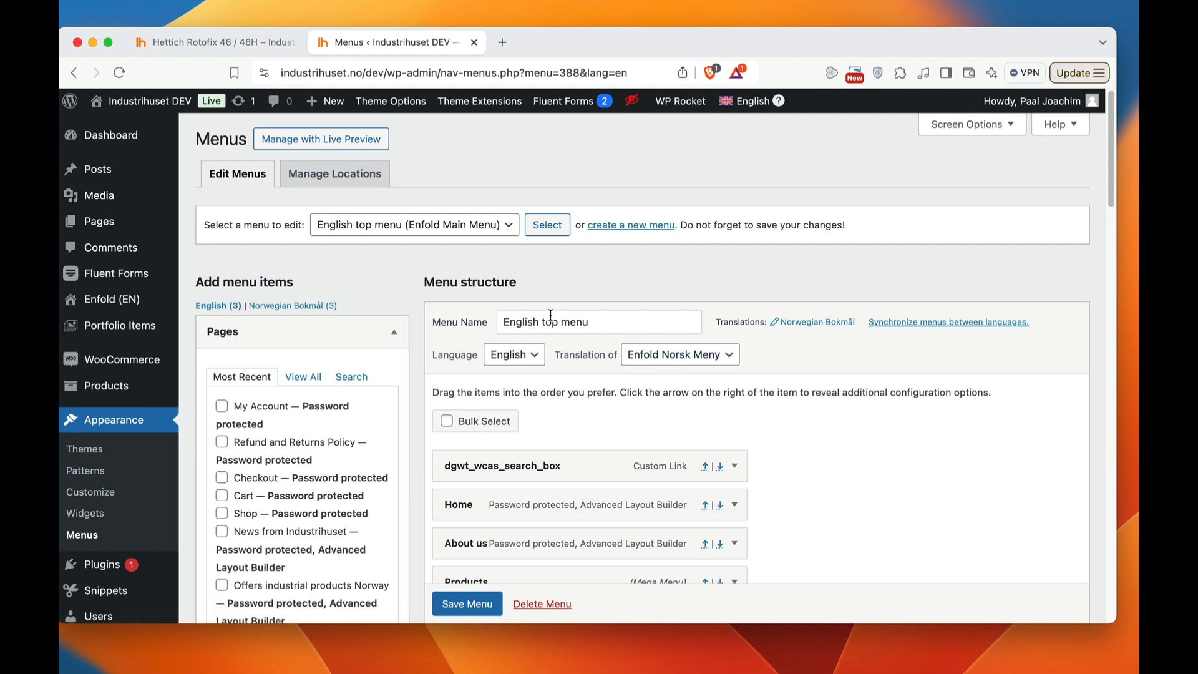
Open WPML's WP Menus Sync page for synchronizing menus between languages
left_click(914, 324)
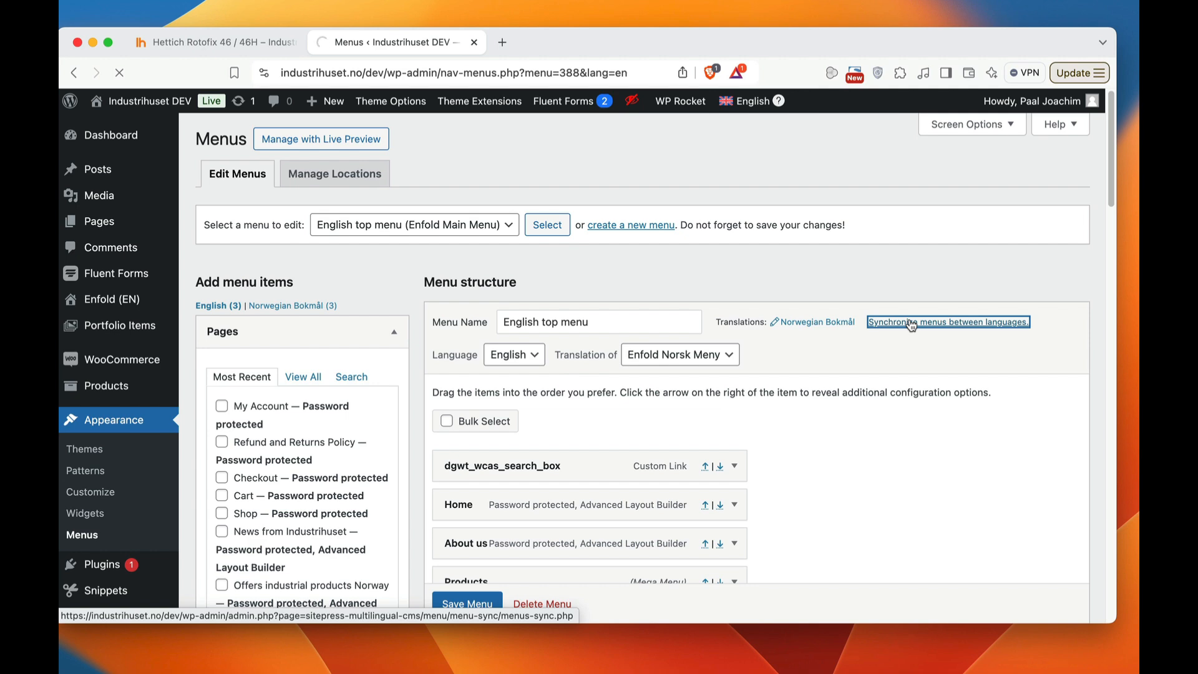
scroll(119, 393, "down", 5)
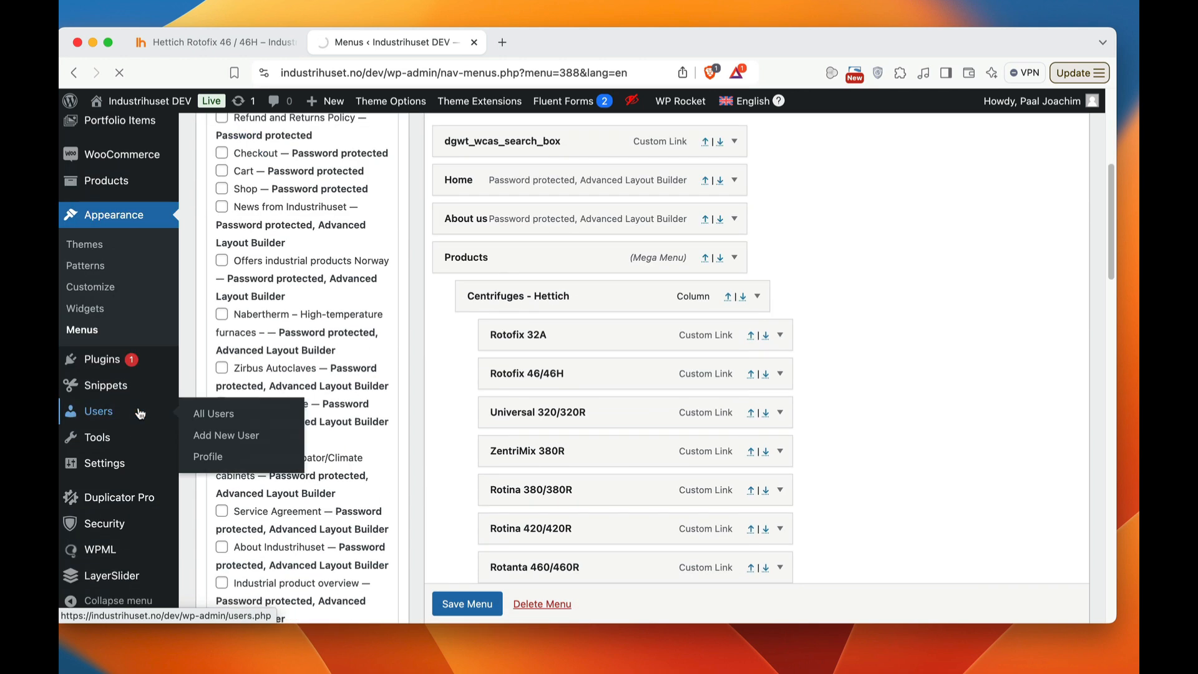
mouse_move(121, 552)
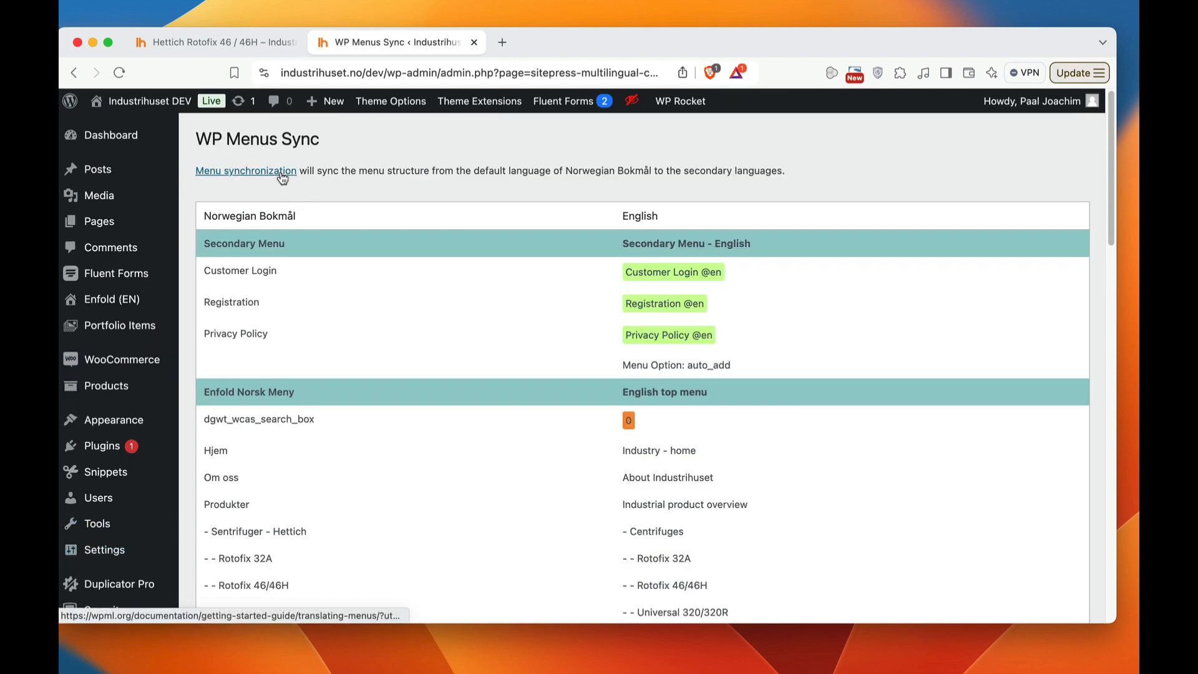
scroll(150, 356, "down", 5)
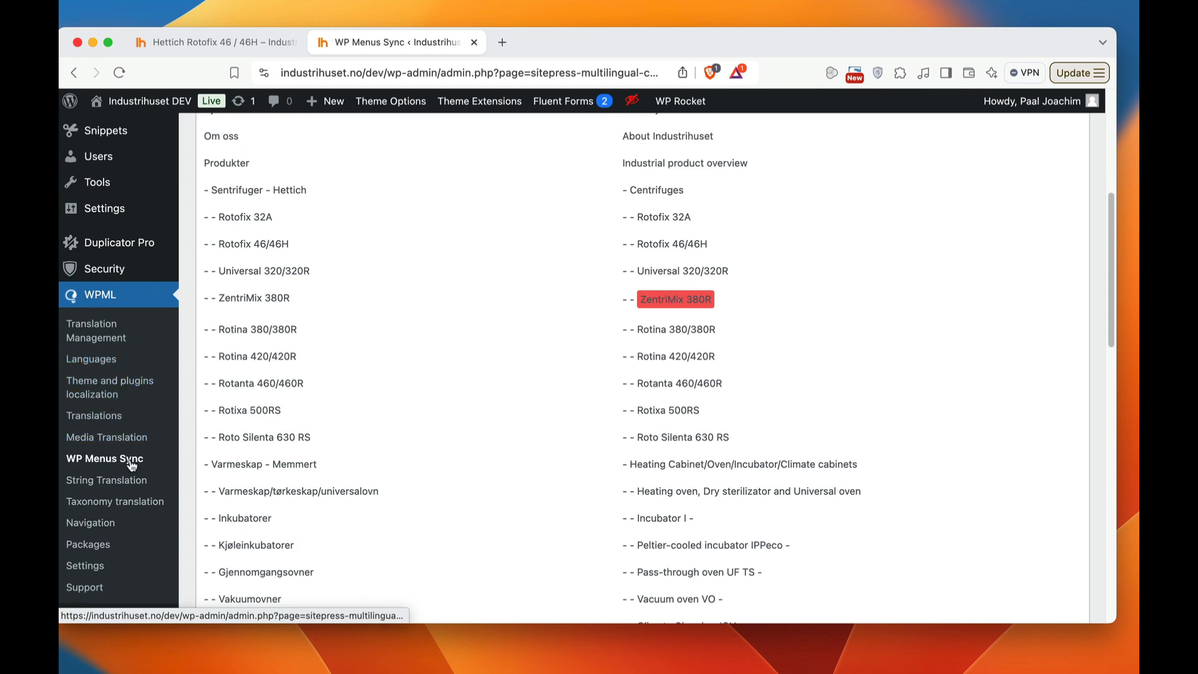
left_click(113, 460)
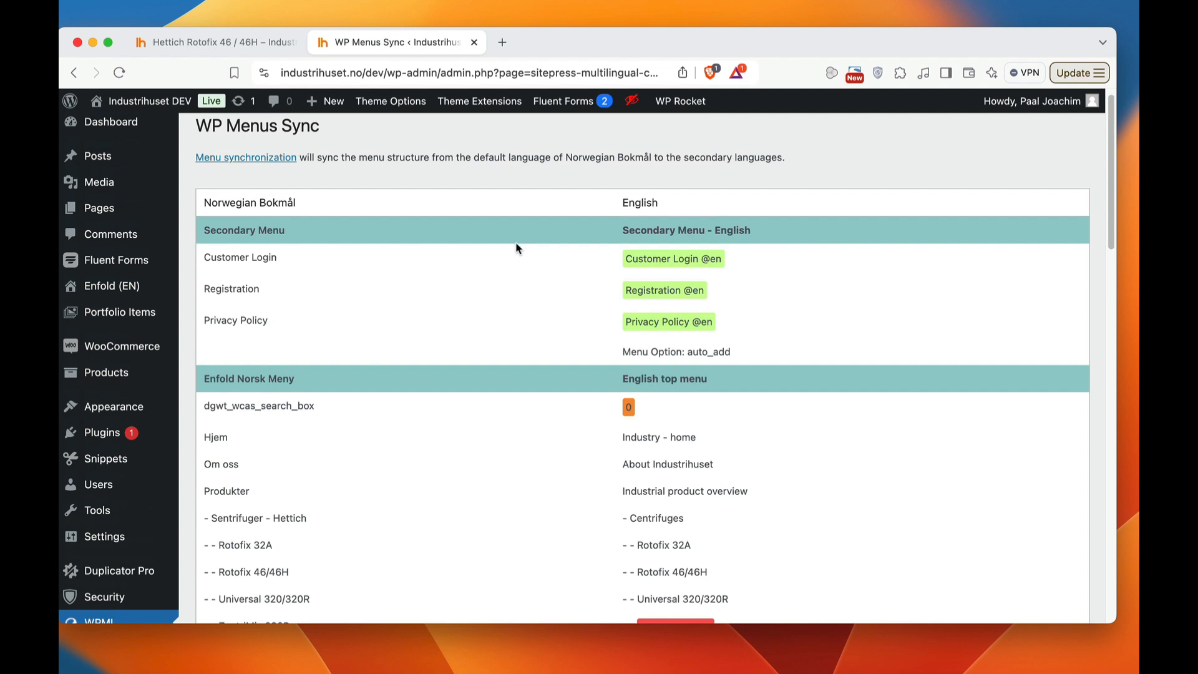
Review the Norwegian and English menu comparison and start the sync to reach the selectable changes
scroll(514, 243, "down", 4)
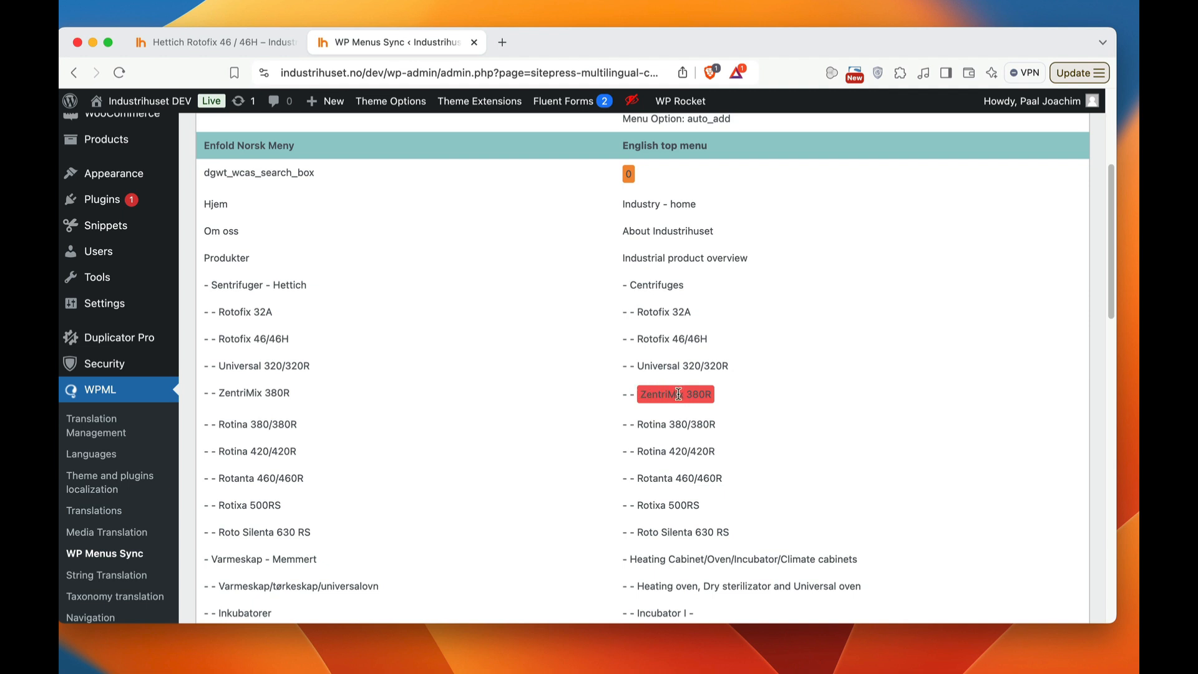
scroll(575, 410, "down", 5)
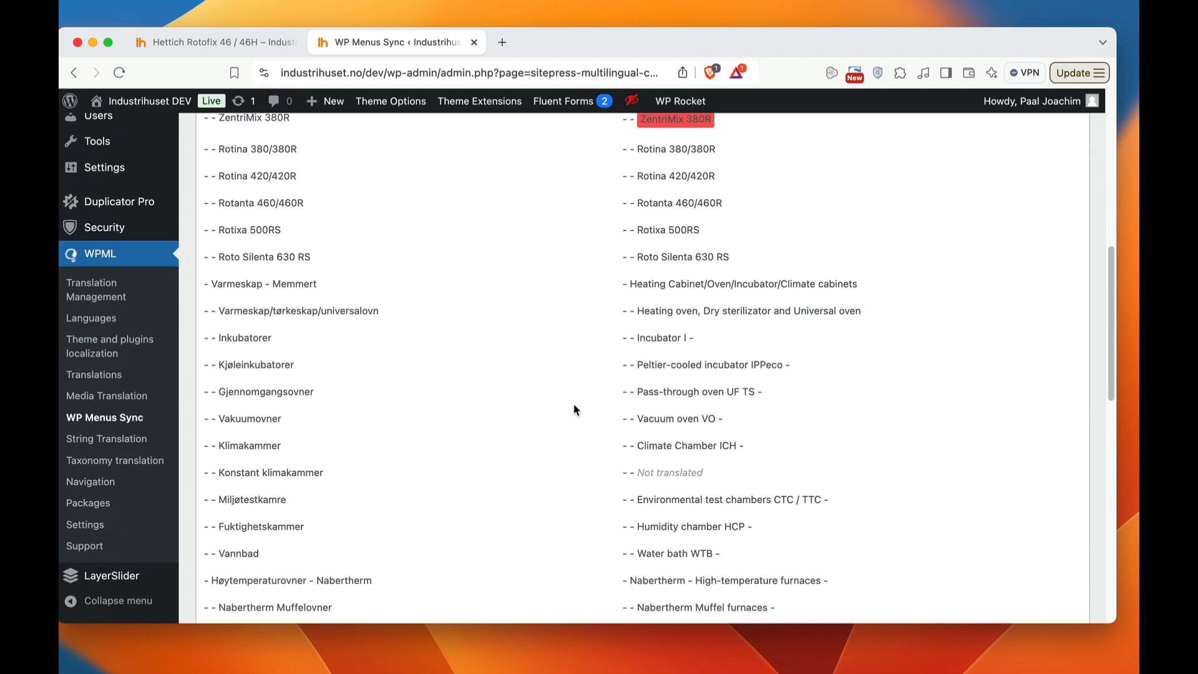
scroll(575, 410, "down", 11)
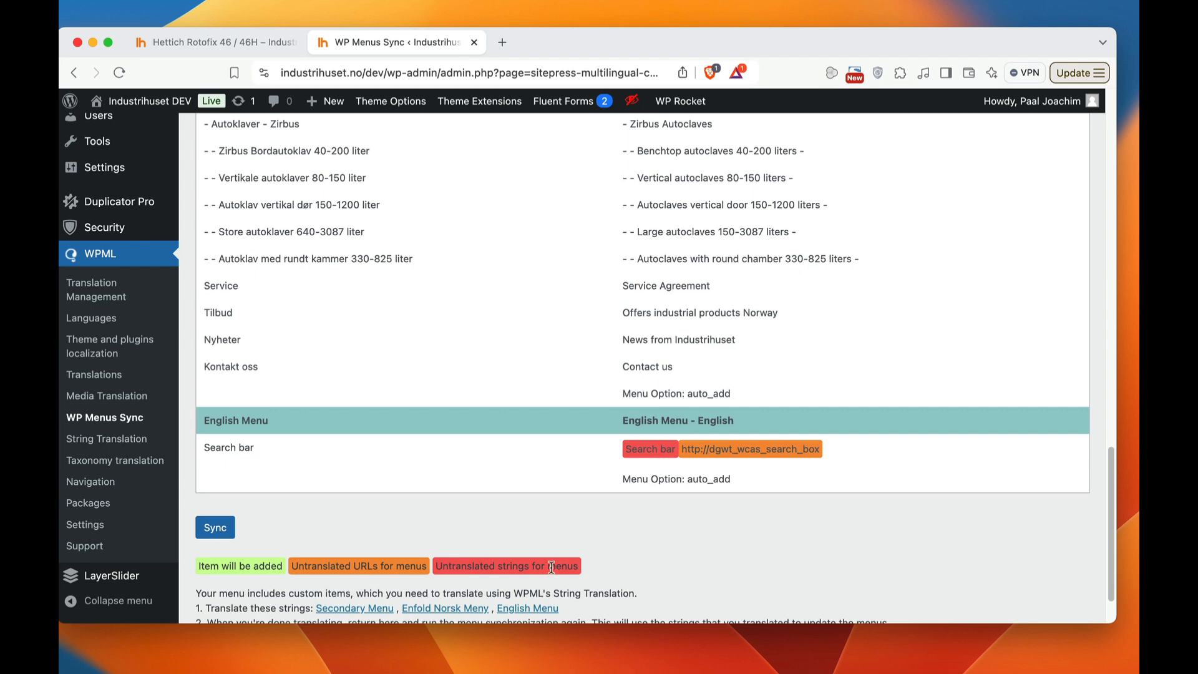
scroll(527, 371, "up", 15)
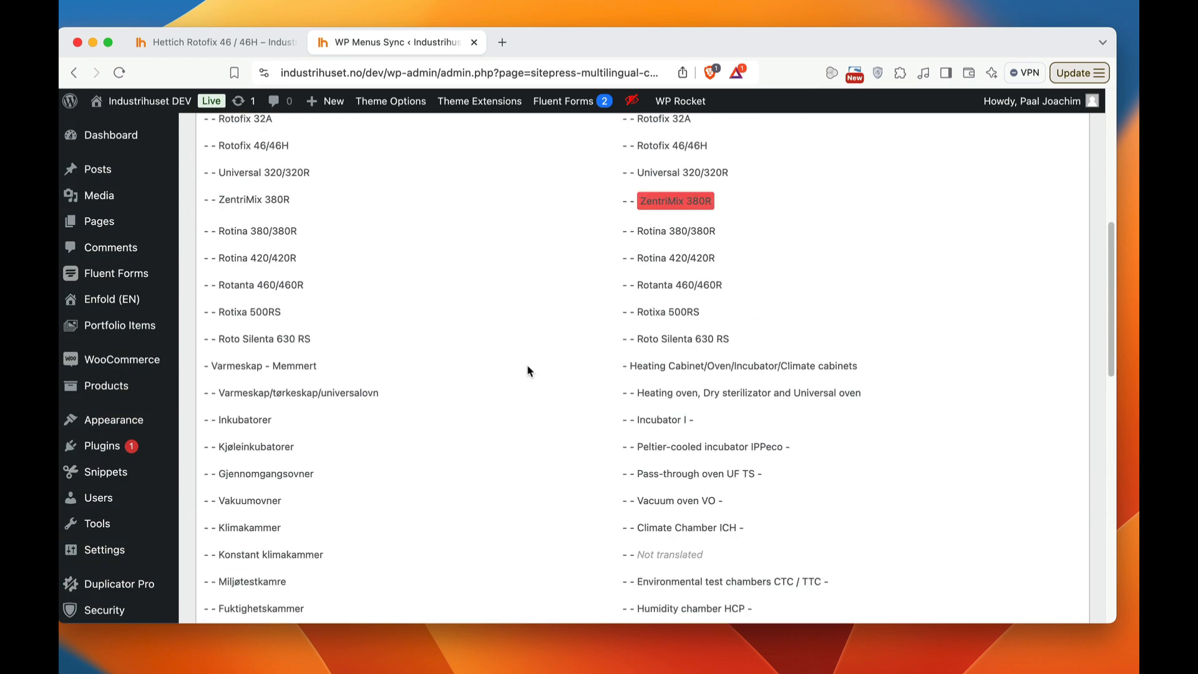
scroll(528, 371, "down", 20)
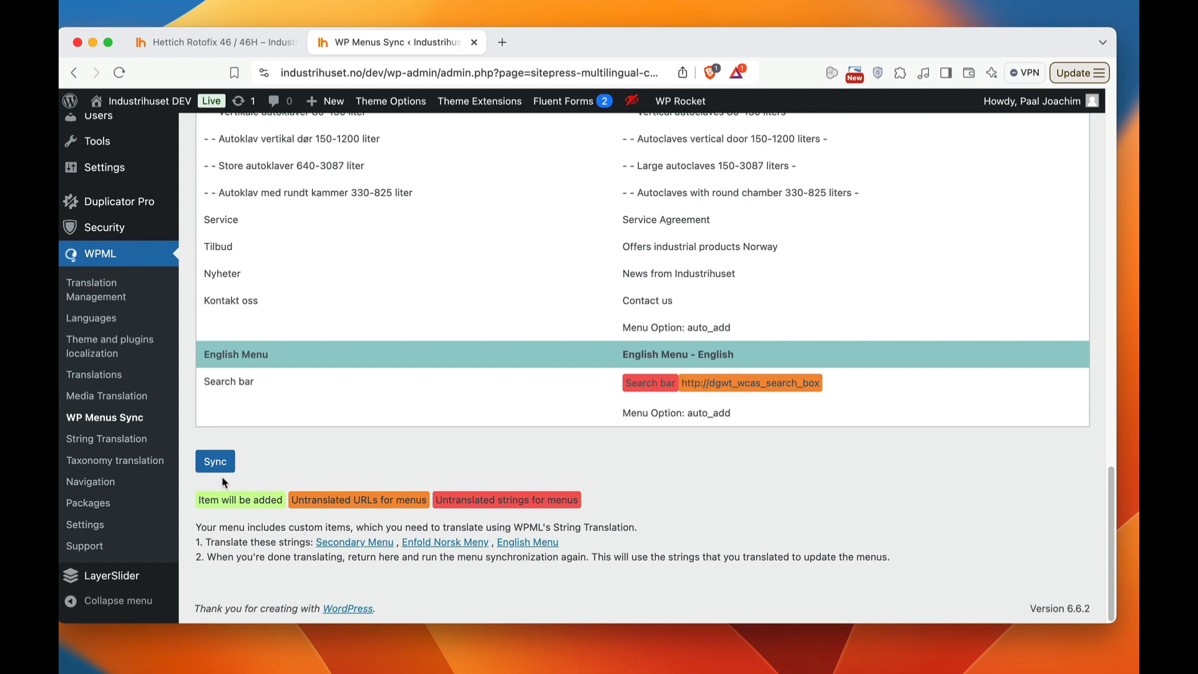
left_click(235, 468)
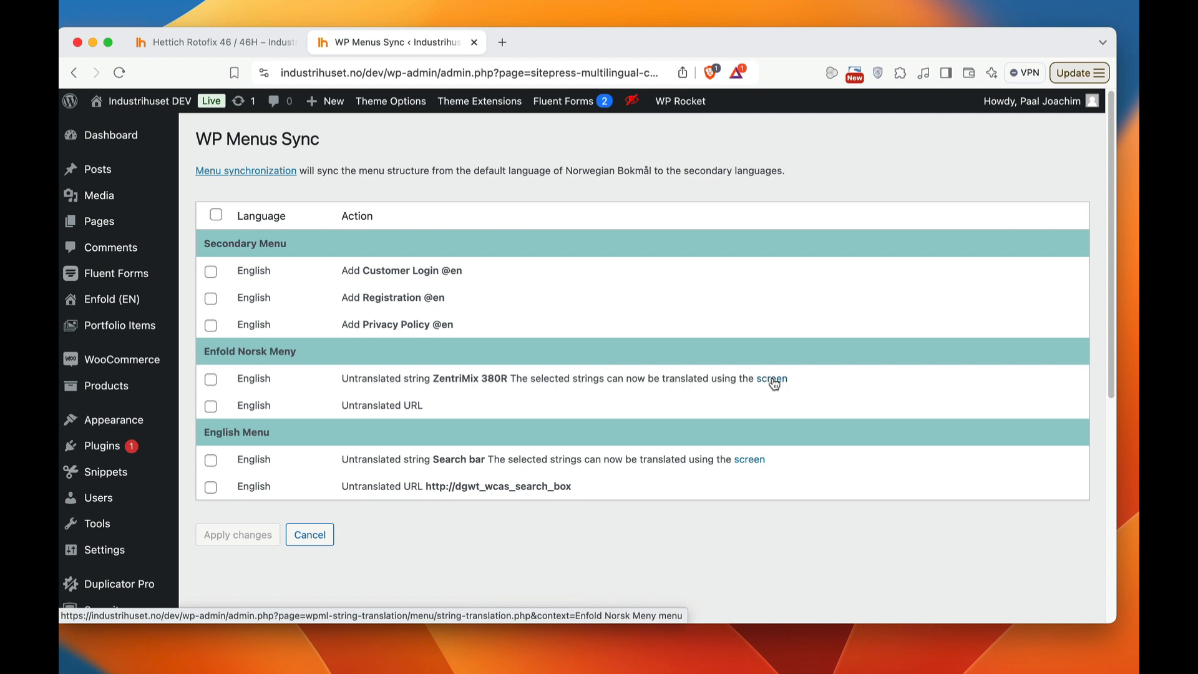
Open the string translation screen for the untranslated Search bar string of the English Menu, leaving the ZentriMix 380R change unselected
left_click(211, 381)
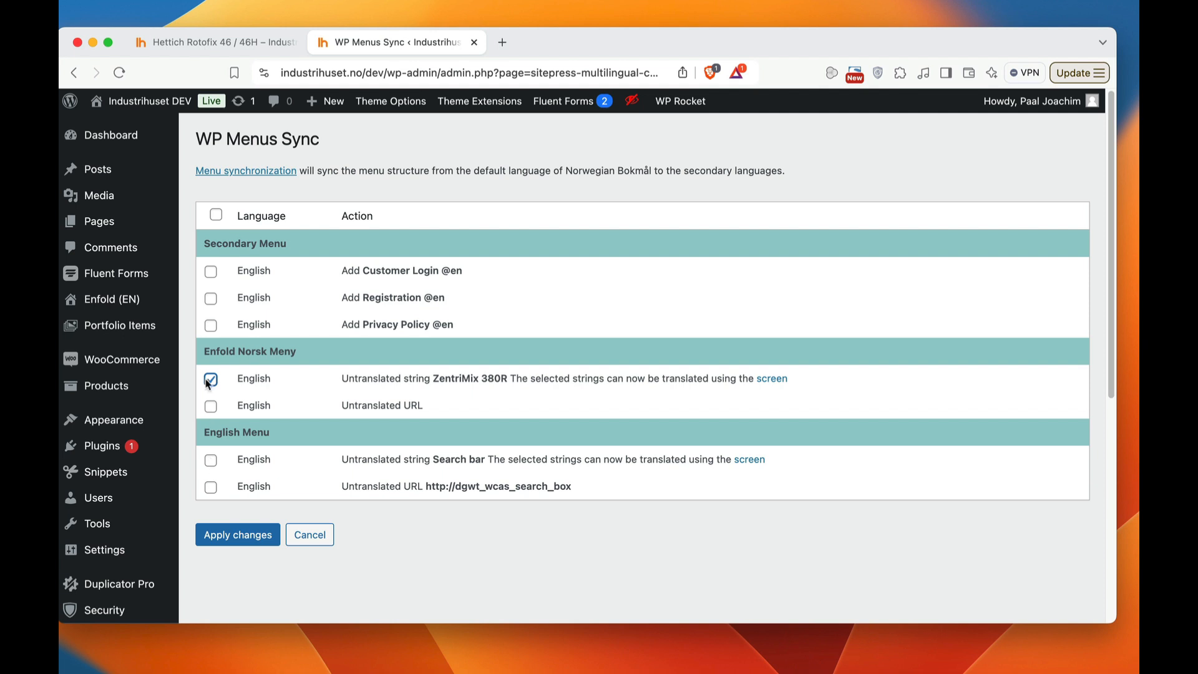
left_click(210, 378)
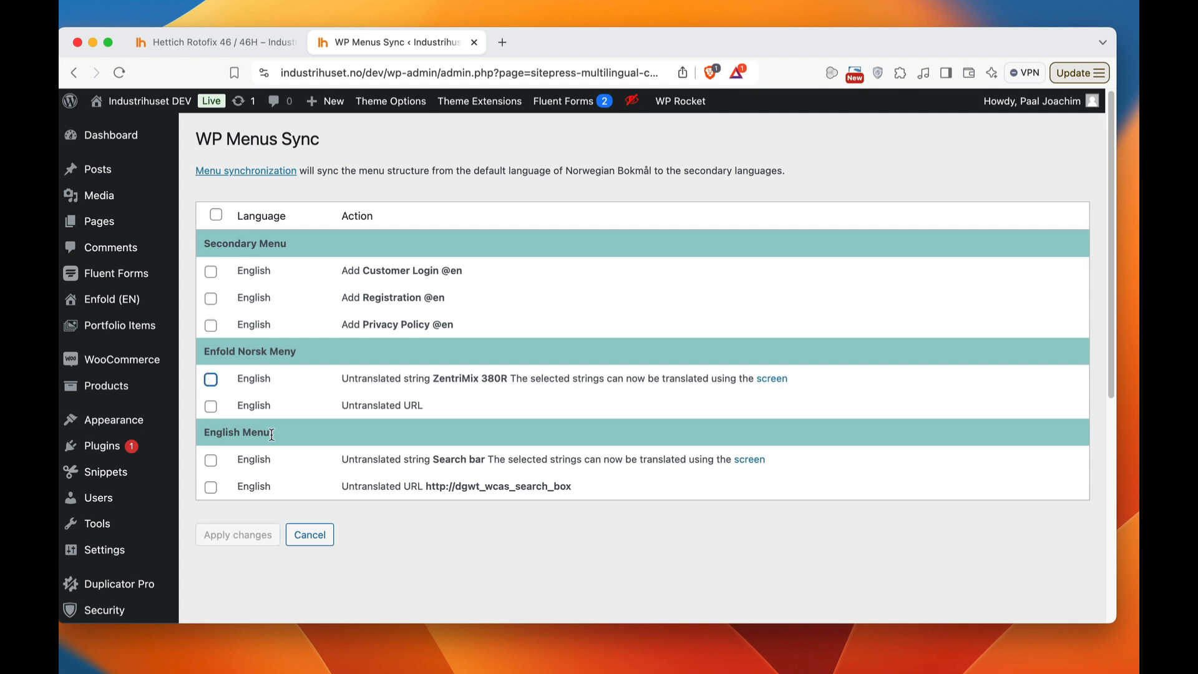
left_click(753, 462)
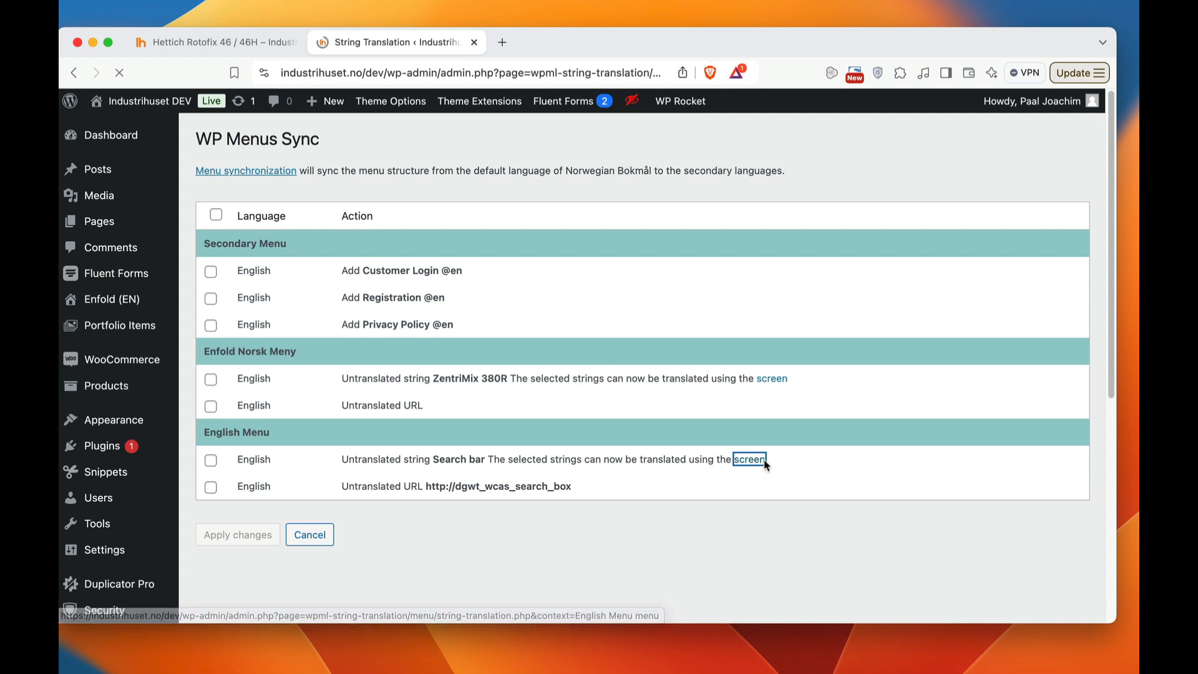
scroll(763, 451, "down", 1)
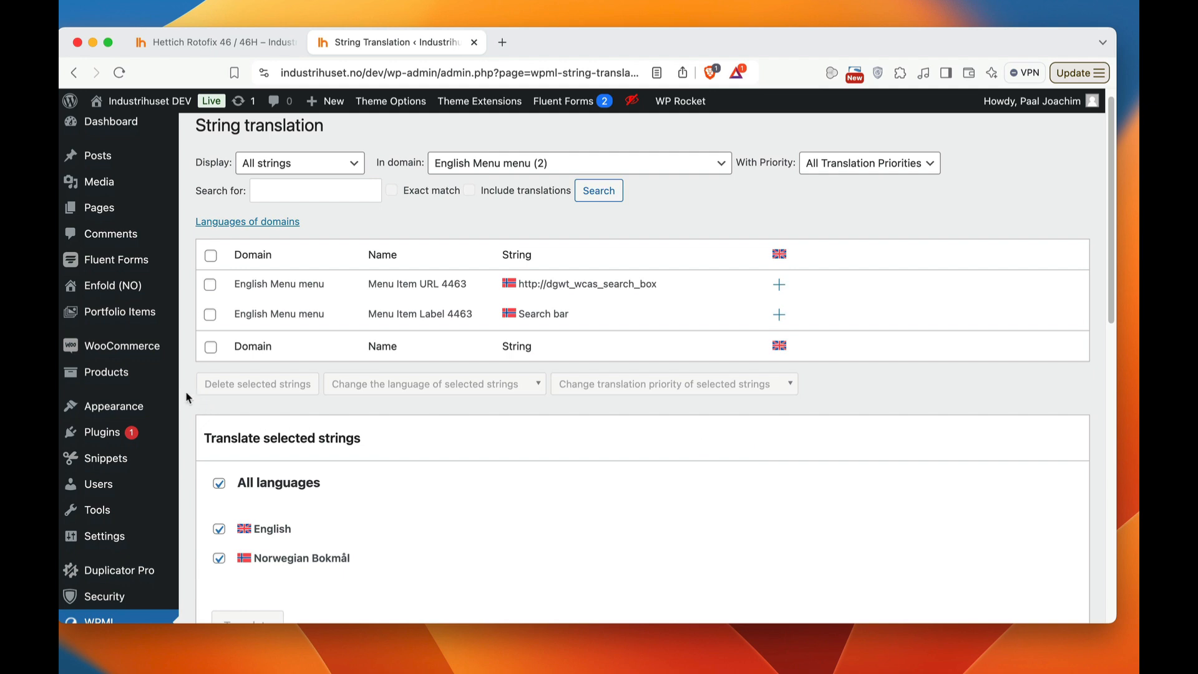
scroll(156, 387, "down", 5)
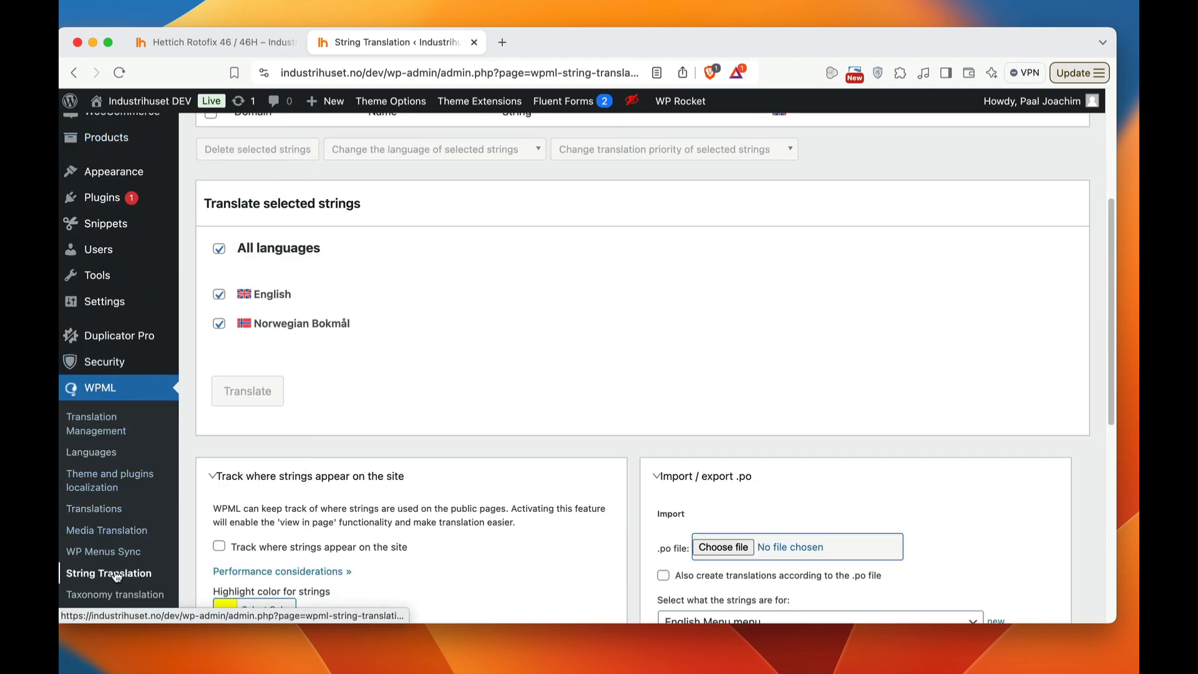
scroll(601, 409, "up", 3)
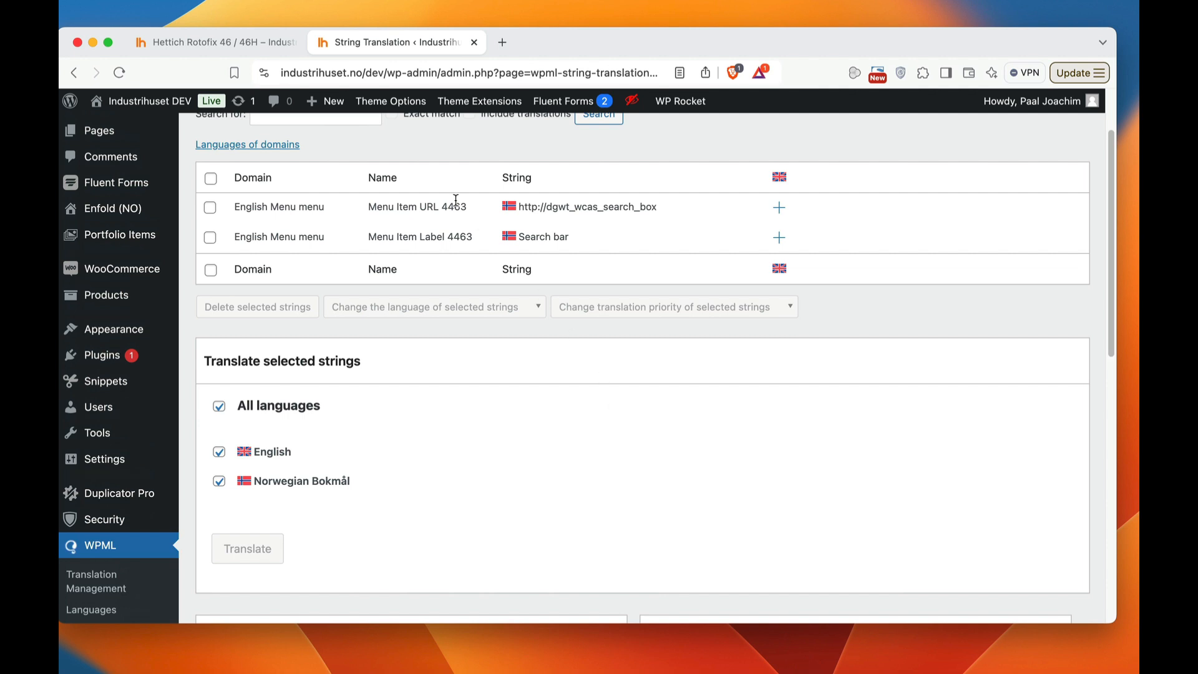
scroll(768, 368, "up", 2)
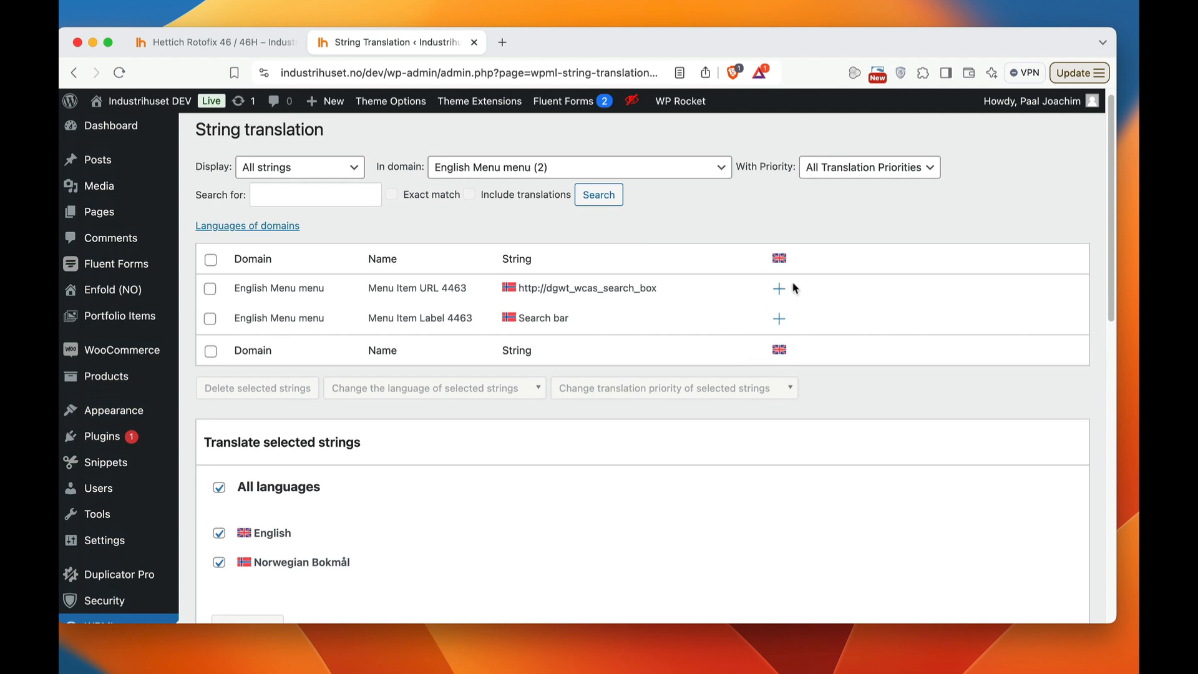
Add "Search bar" as the English translation of the Search bar menu item label and save it
left_click(779, 319)
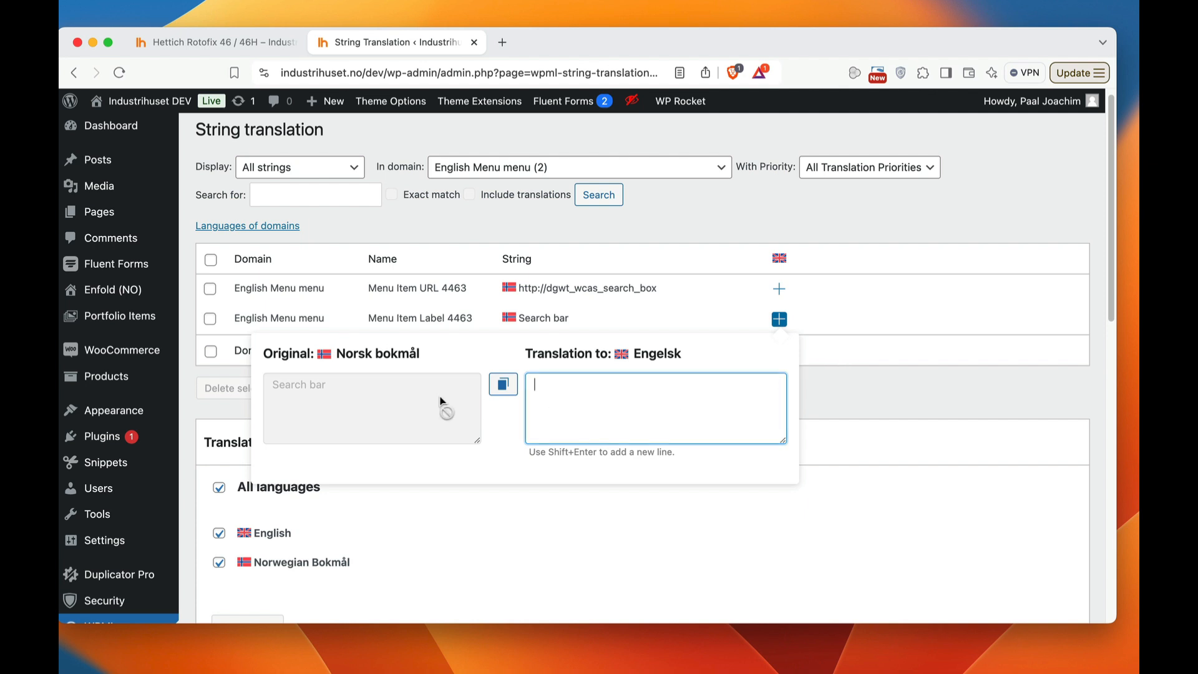
left_click(560, 414)
type("Search bar")
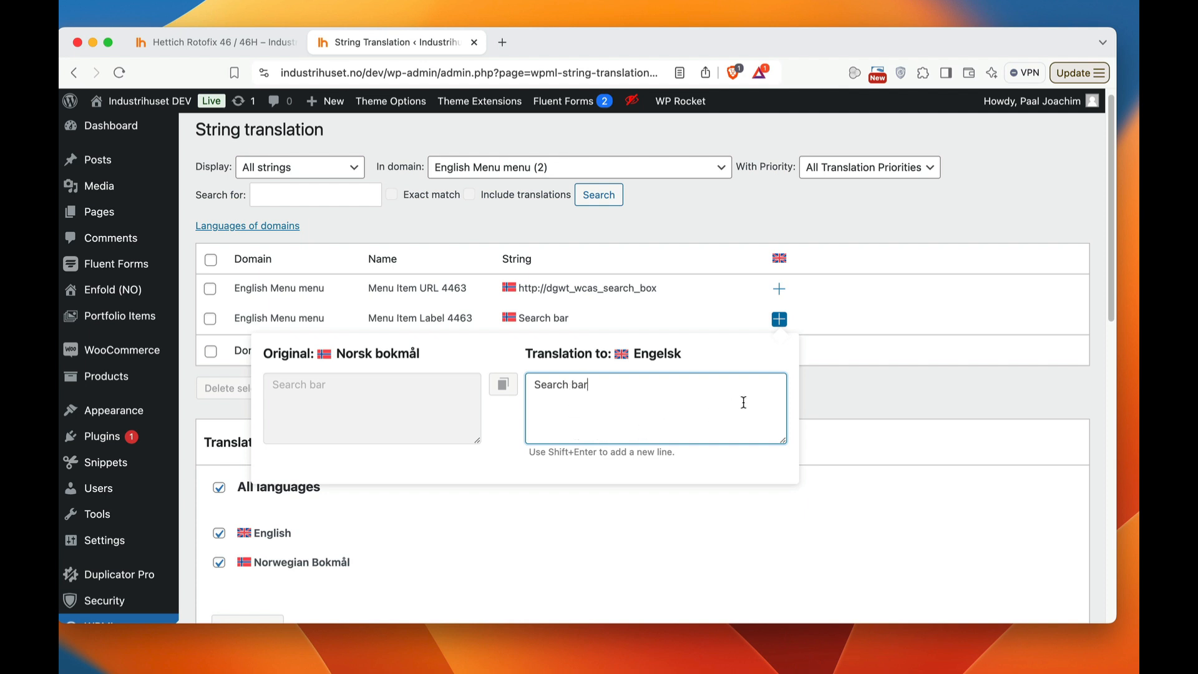
key("Return")
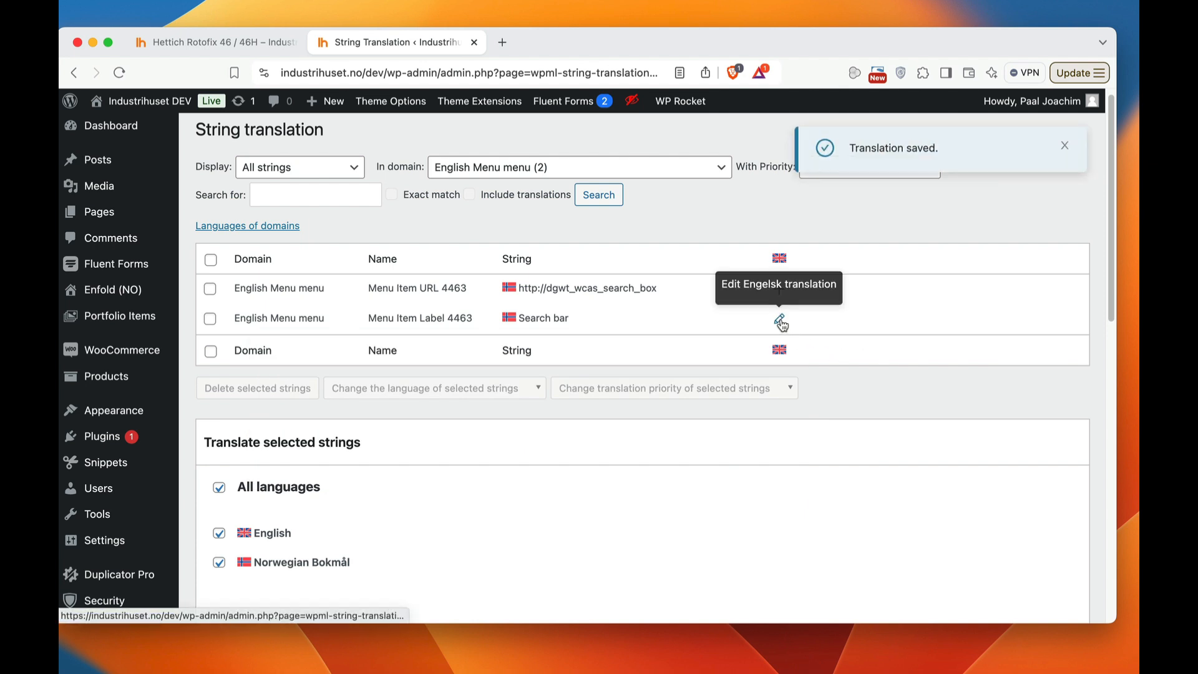
Check the Products mega menu on the English product page and return to the WP Menus Sync changes
key("ctrl+shift+Tab")
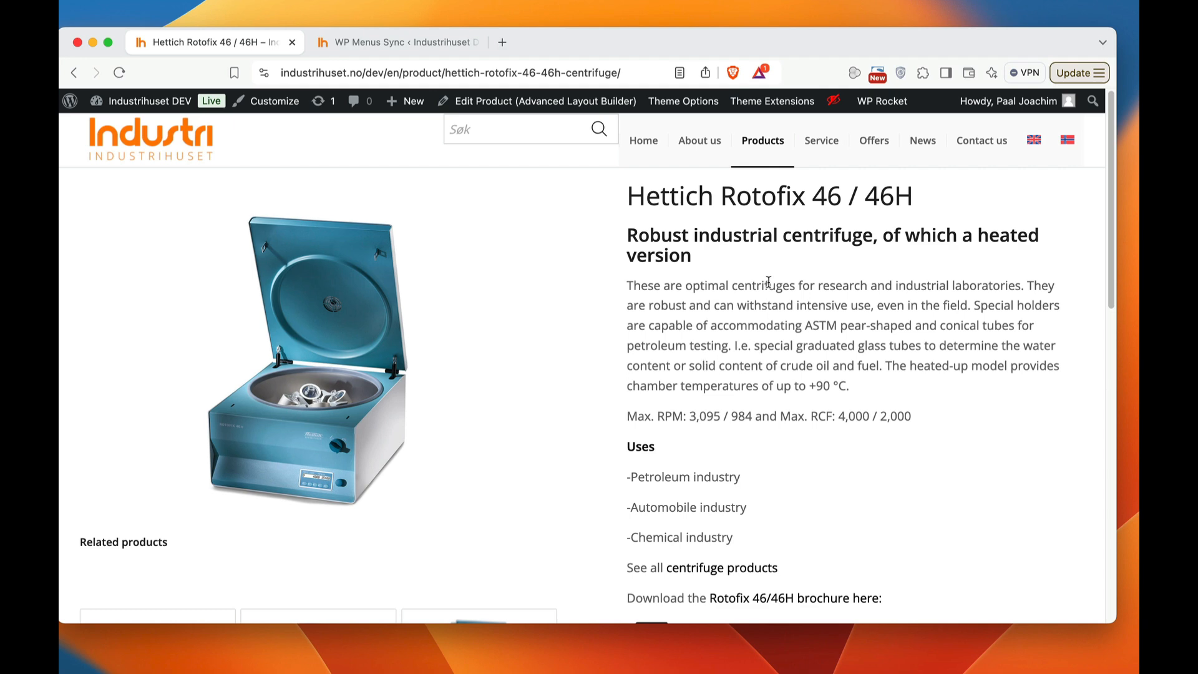
mouse_move(754, 145)
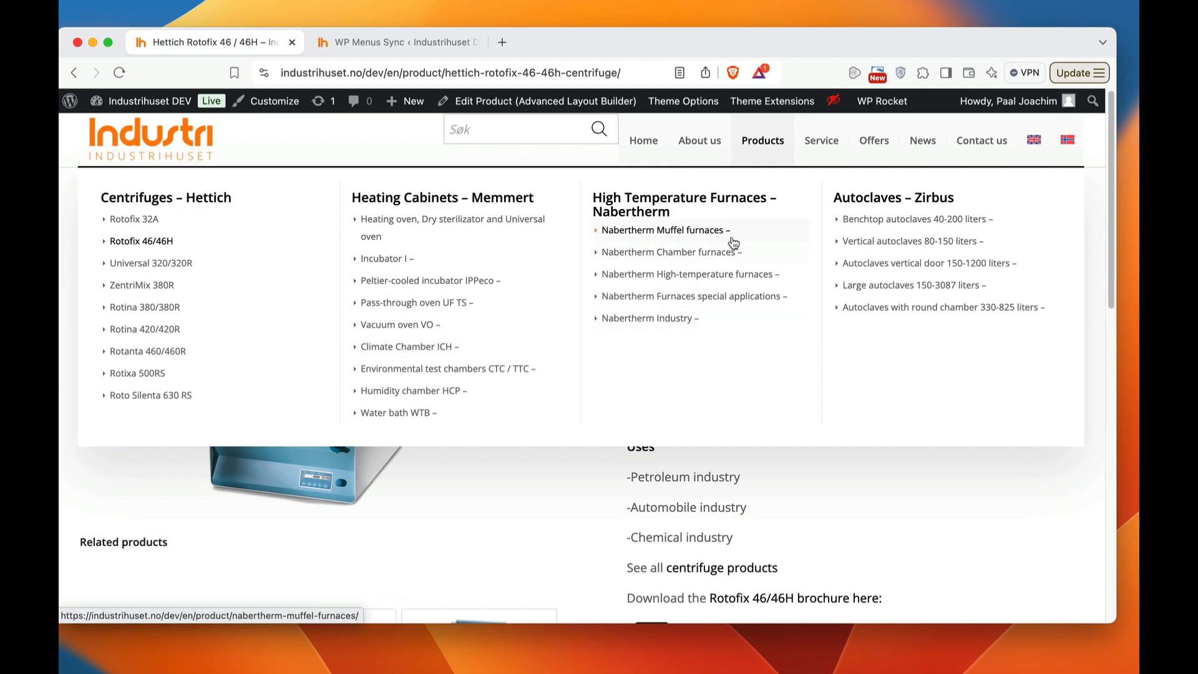
left_click(399, 42)
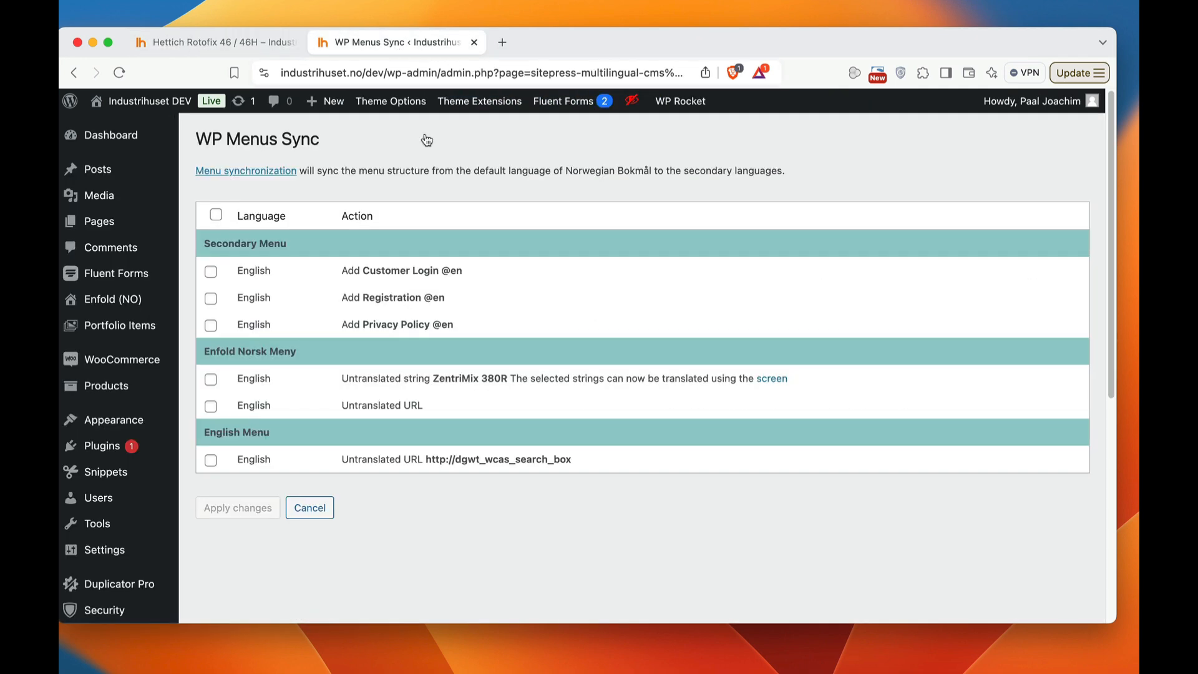
mouse_move(134, 426)
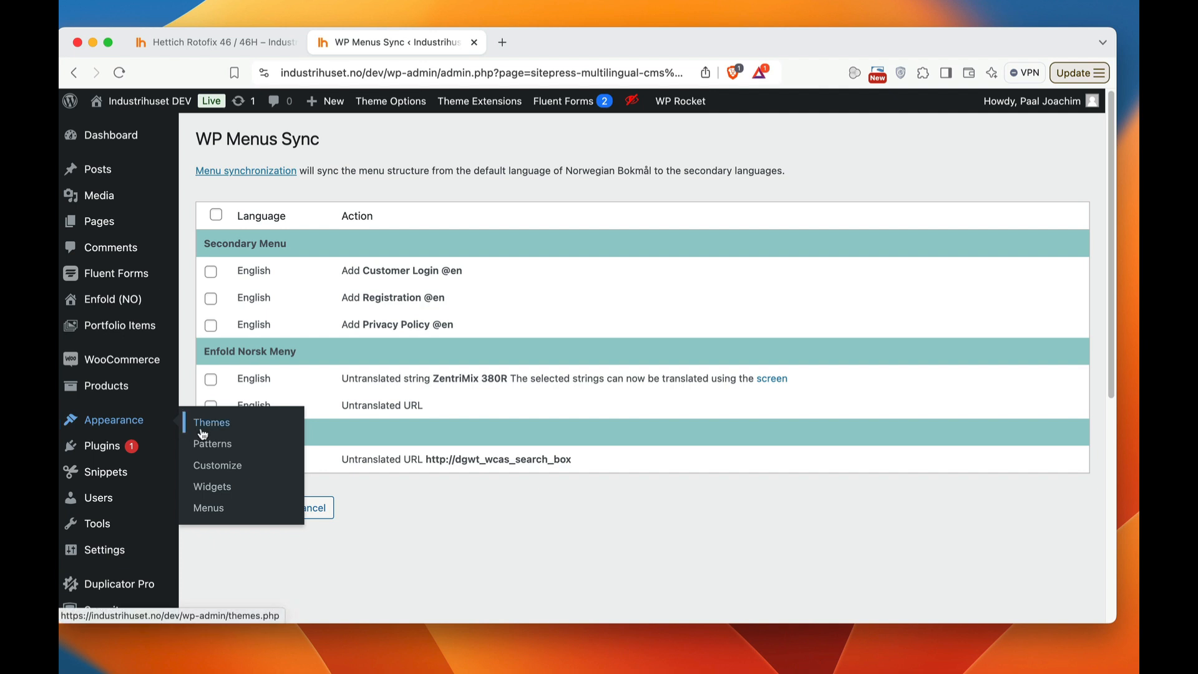
Open the WordPress menu editor and review the English translation of the Secondary Menu
left_click(207, 505)
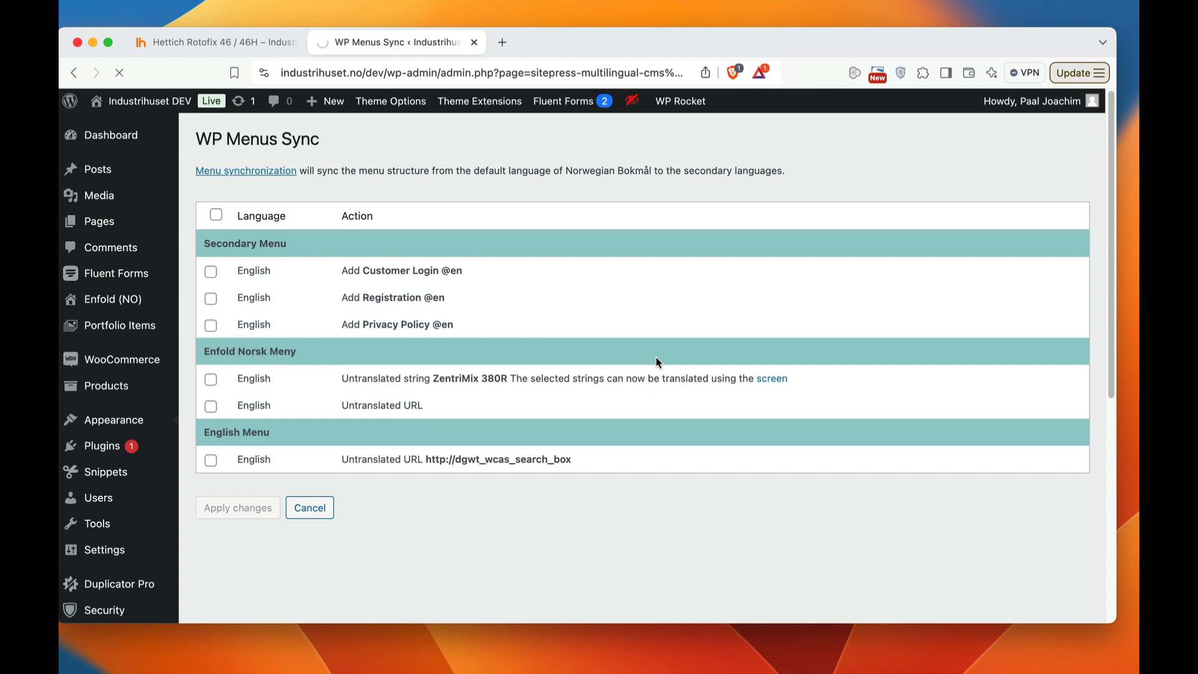
scroll(660, 329, "down", 4)
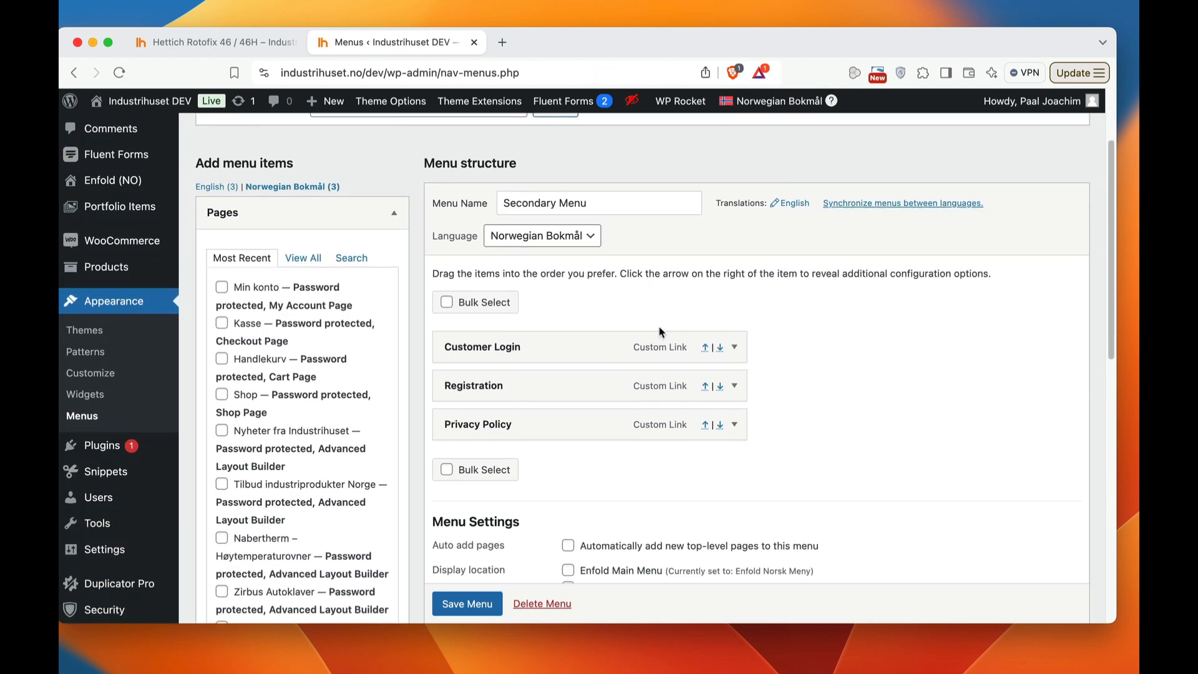
scroll(814, 341, "up", 4)
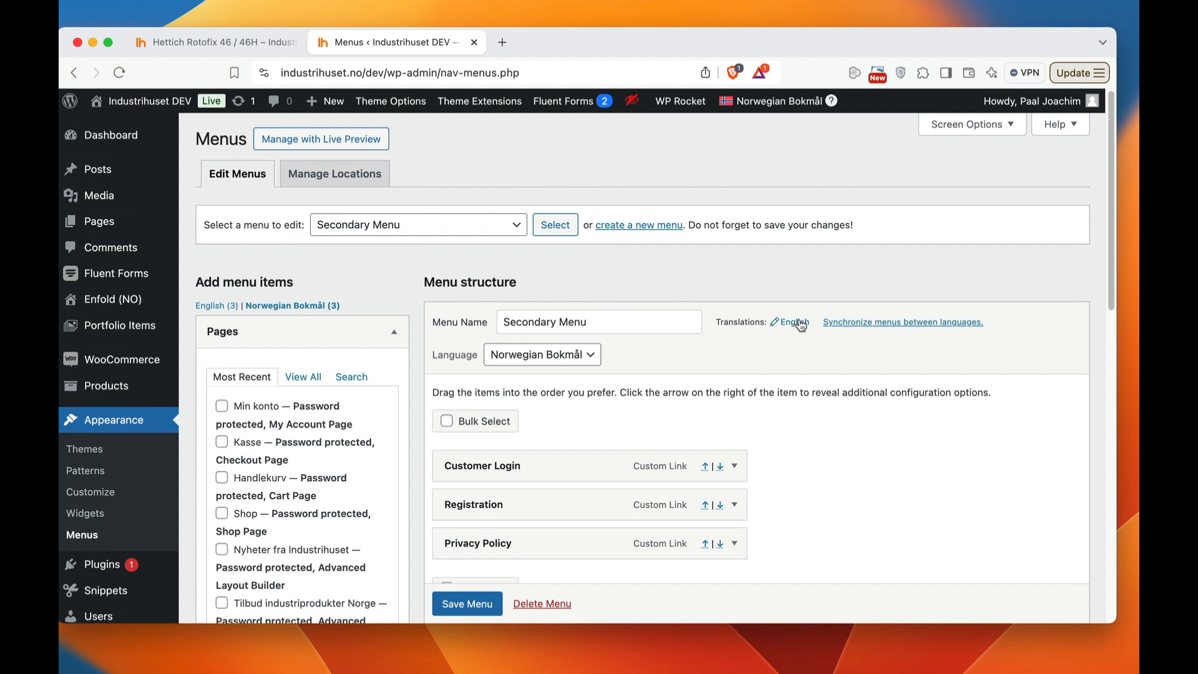
left_click(801, 324)
scroll(867, 456, "down", 3)
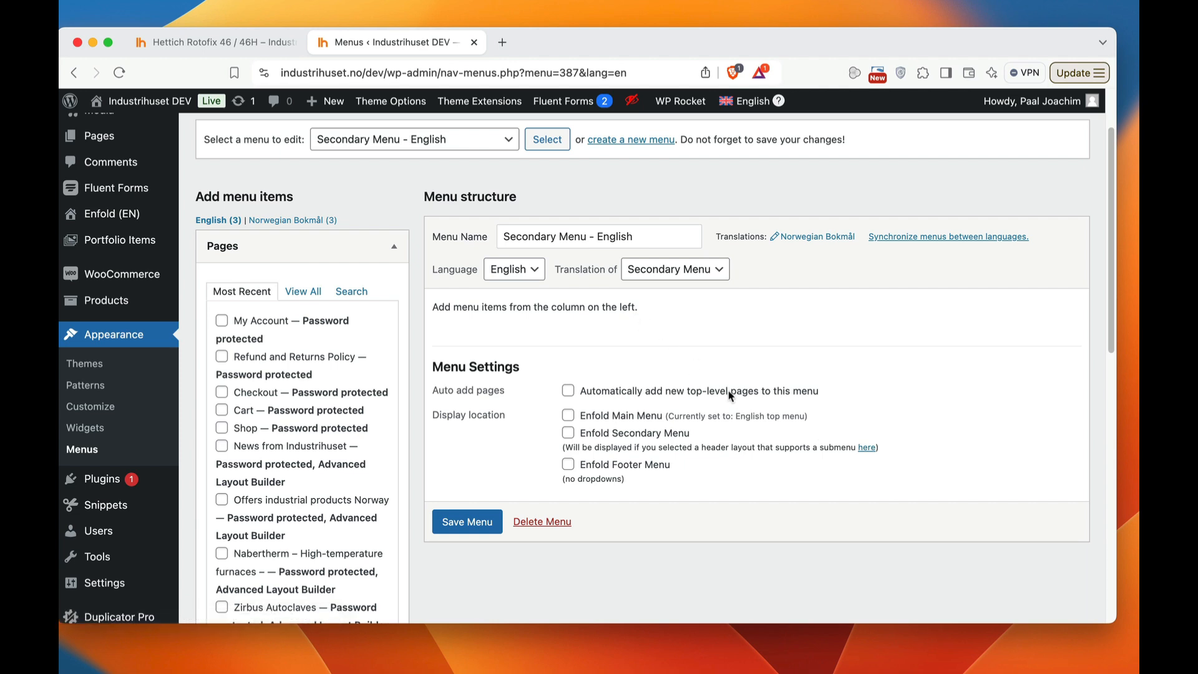
scroll(737, 396, "up", 3)
Load the English top menu (Enfold Main Menu) for editing and review the items of its Products mega menu
left_click(486, 225)
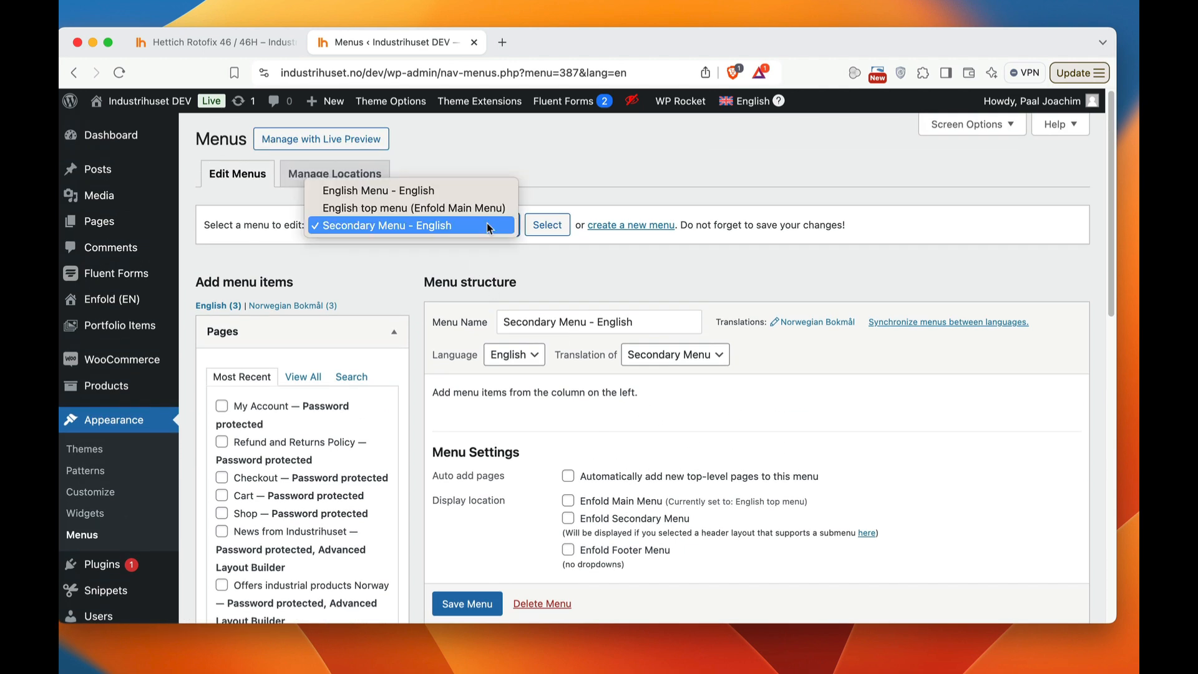
left_click(477, 207)
left_click(547, 225)
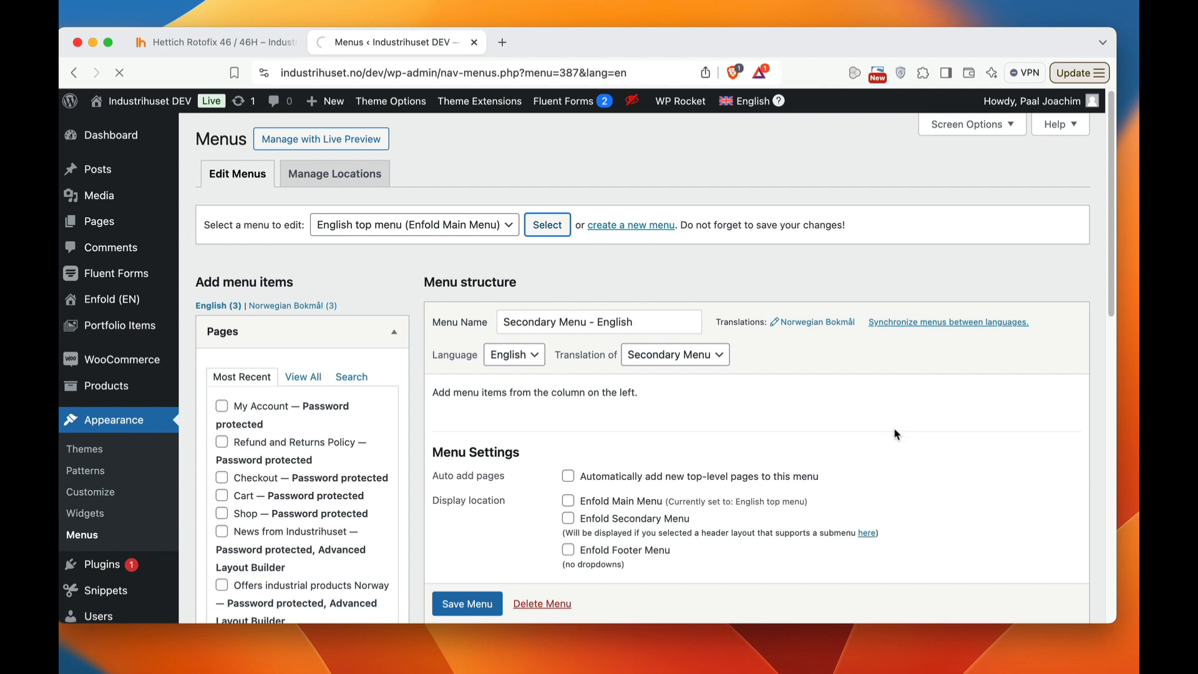
scroll(896, 435, "down", 5)
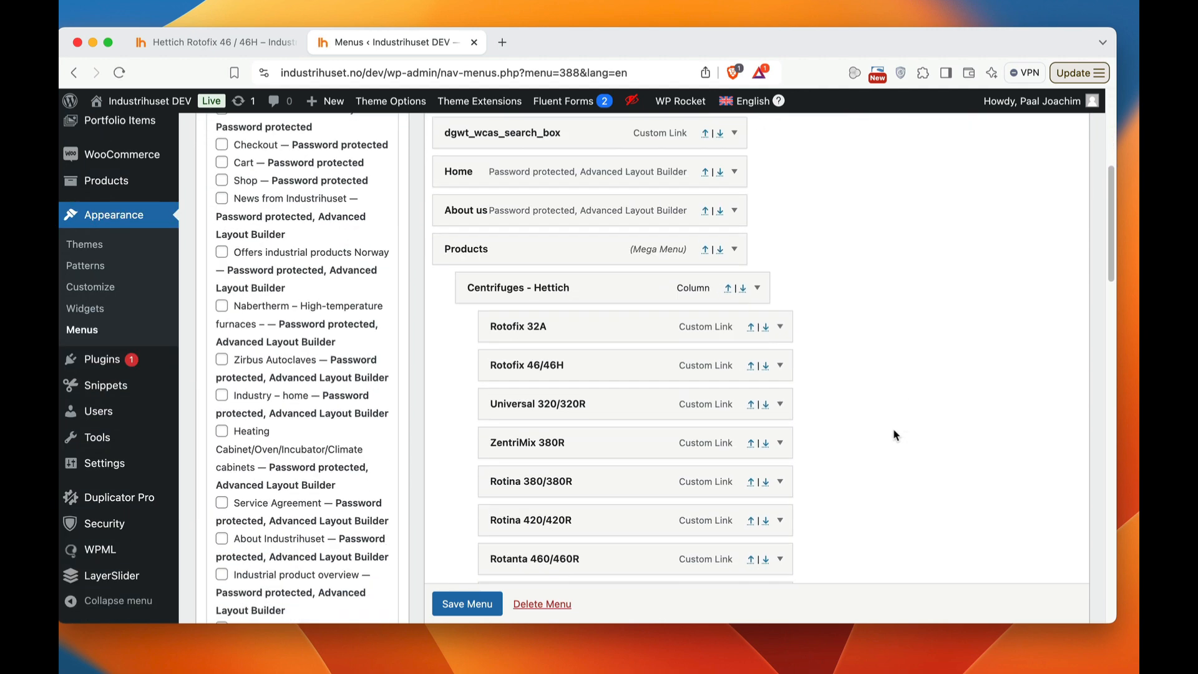
scroll(896, 435, "down", 2)
scroll(895, 434, "up", 10)
scroll(895, 435, "down", 5)
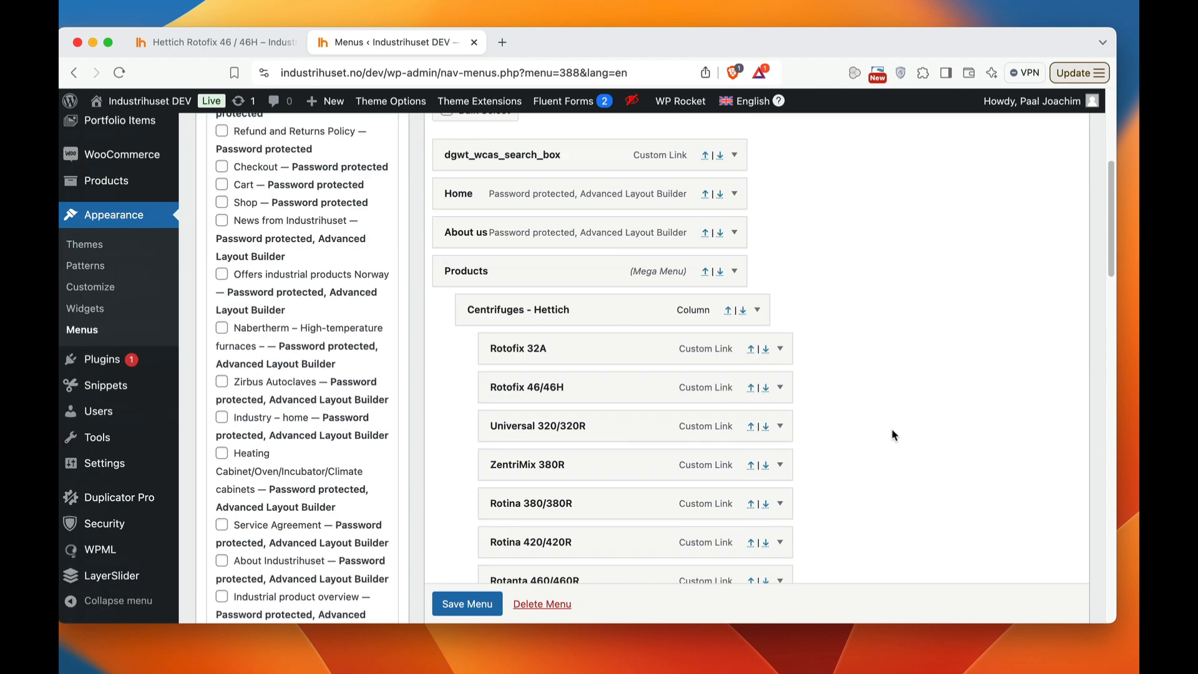
scroll(895, 435, "down", 8)
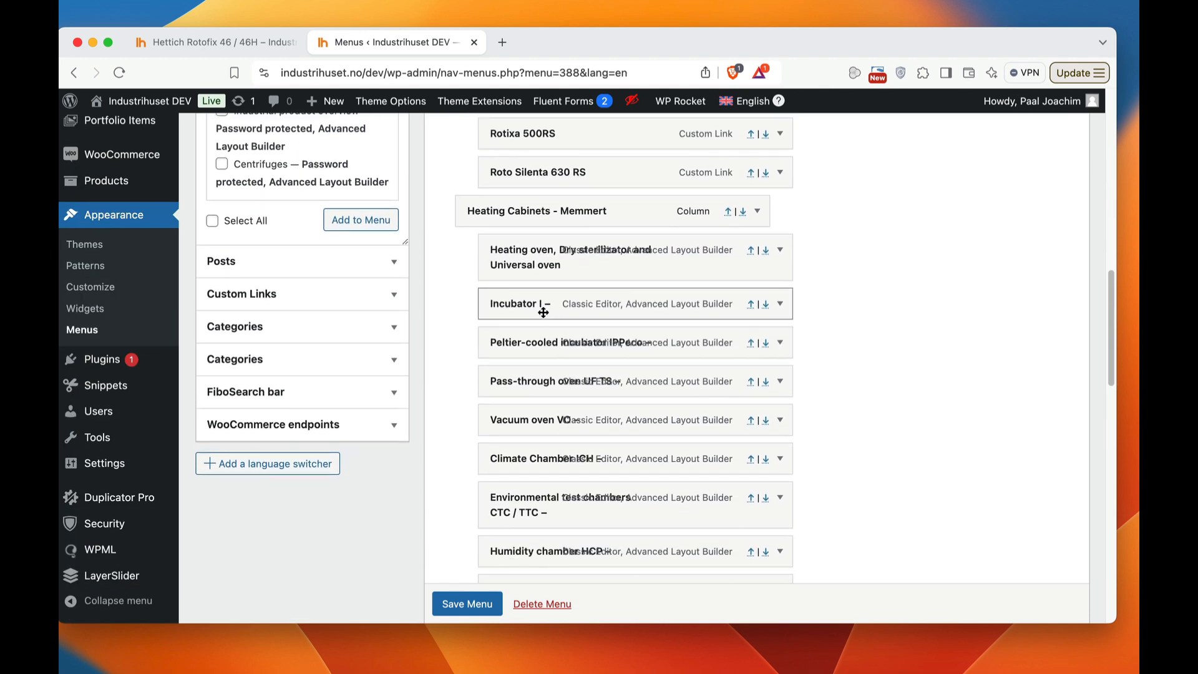
Check the full navigation label of the "Heating oven, Dry sterilizator and Universal oven" item for a trailing dash
left_click(779, 250)
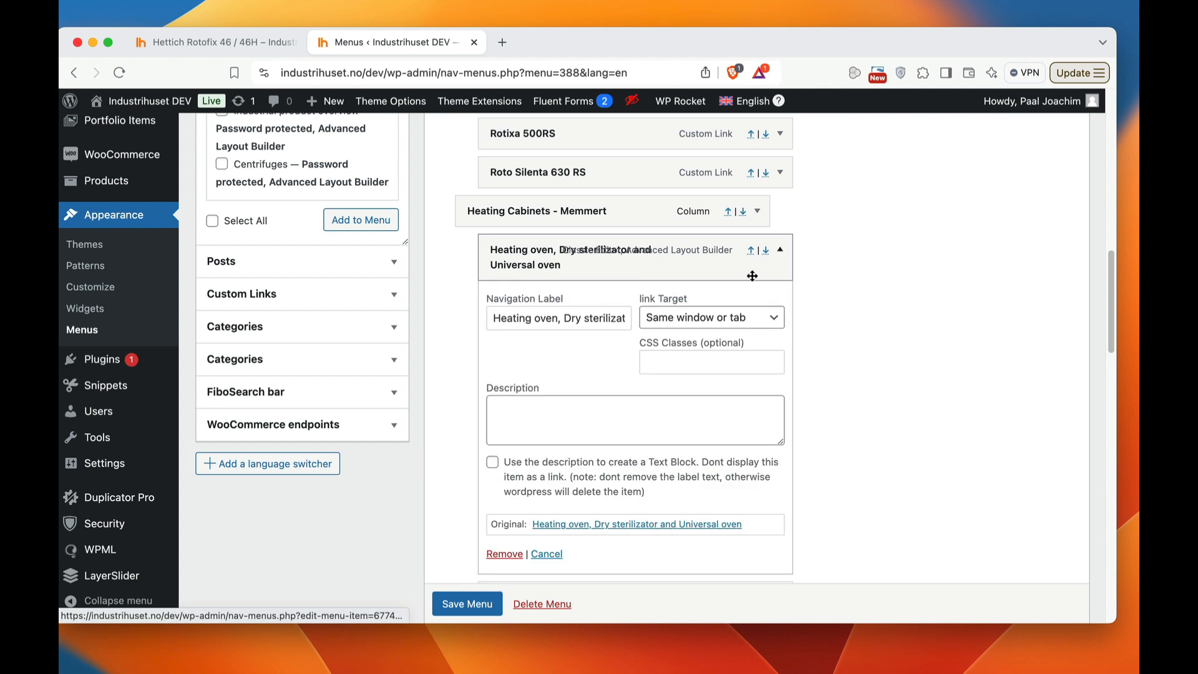
left_click(608, 318)
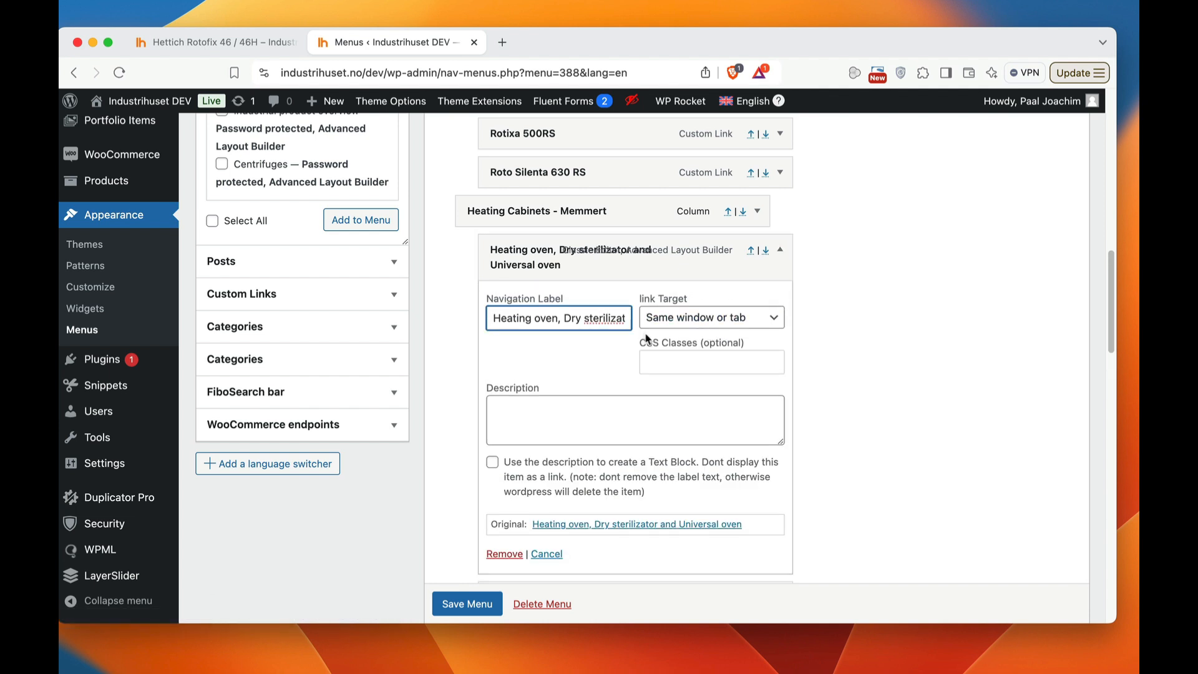
key("alt+Right")
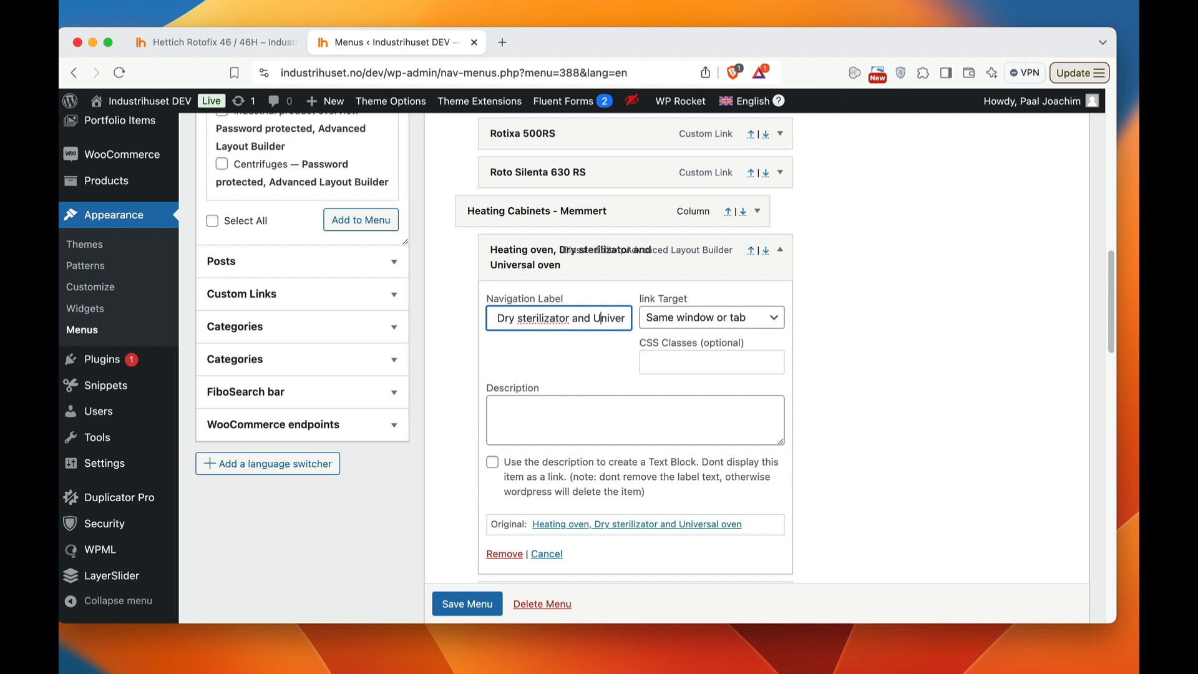
key("alt+Right")
key("alt+Right")
key("alt+Right")
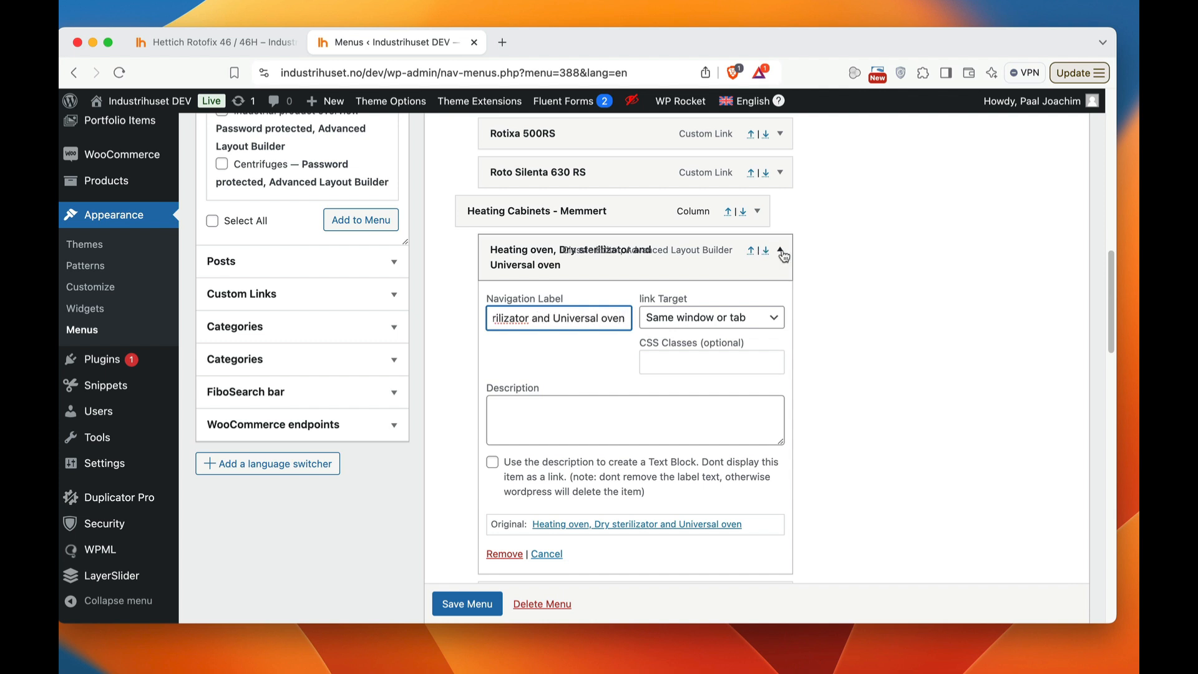
left_click(777, 250)
Remove the trailing dash from the Incubator I navigation label
left_click(758, 312)
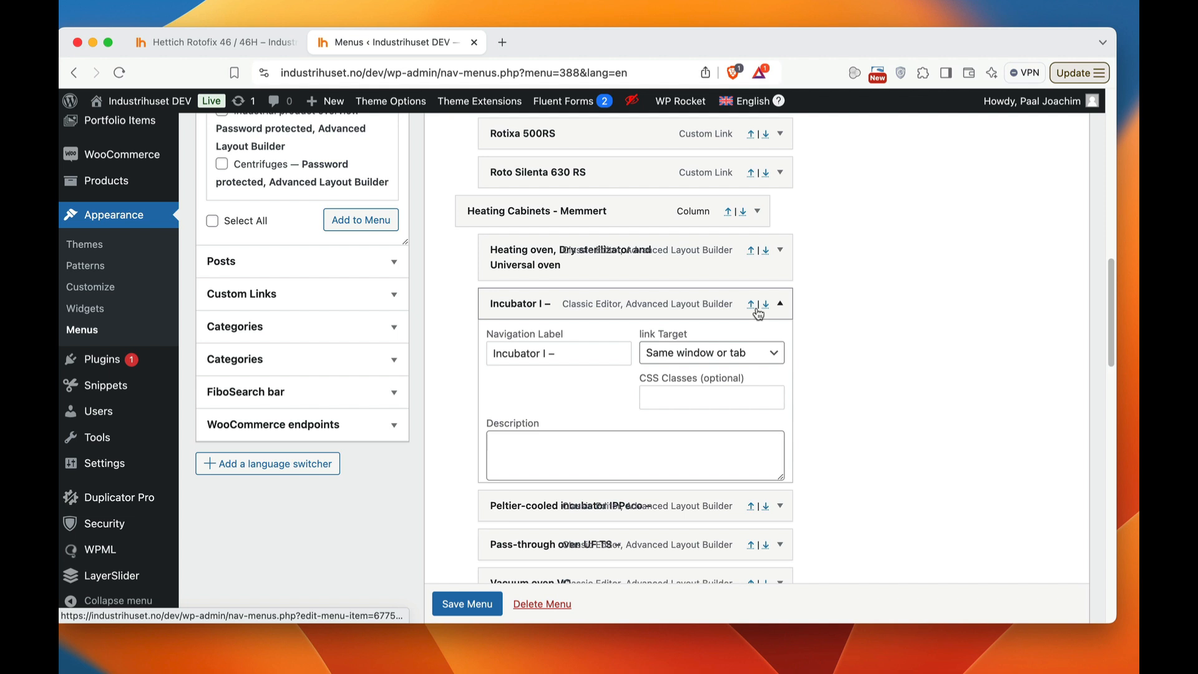
left_click(575, 359)
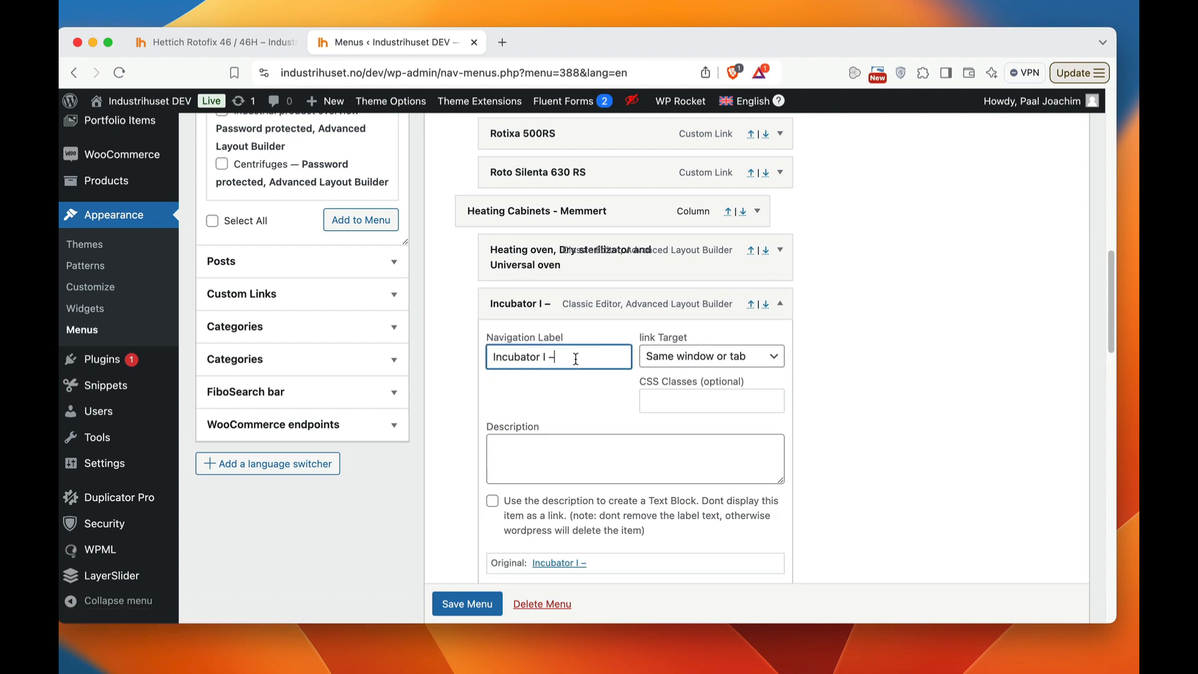
left_click(780, 304)
Remove the trailing dash from the navigation label so it reads "Peltier-cooled incubator IPPeco"
left_click(780, 342)
left_click(605, 393)
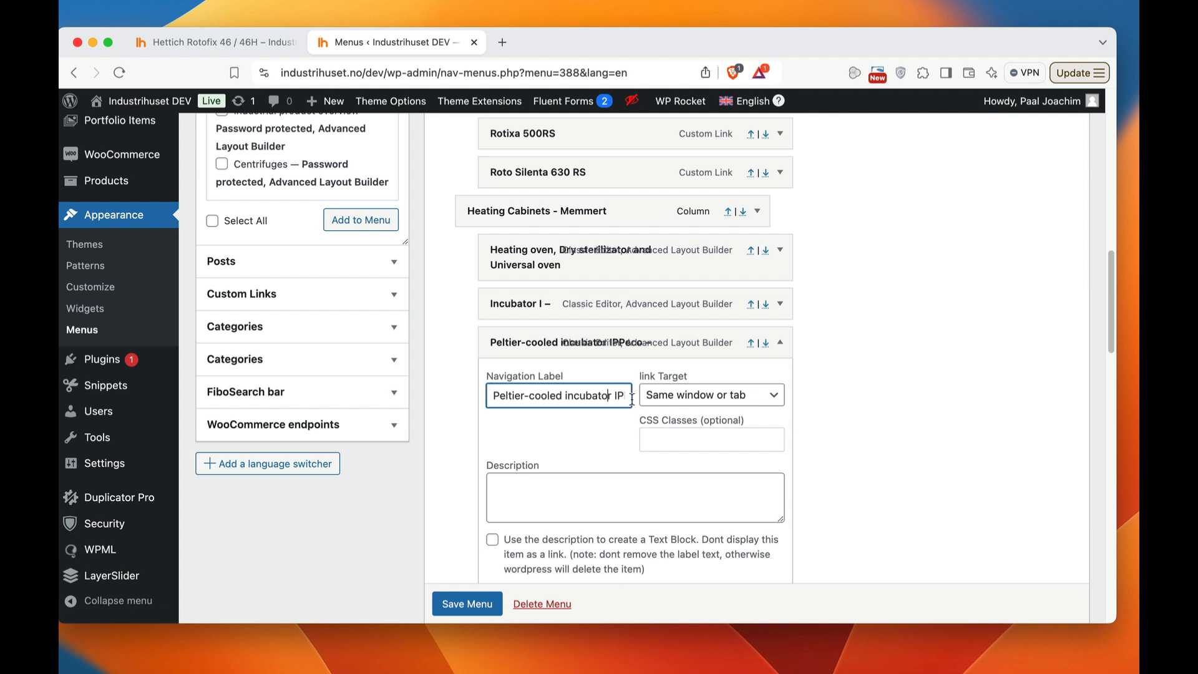
key("Right")
key("Right")
key("Right")
key("Right")
key("Right")
key("Right")
key("Right")
key("Right")
key("BackSpace")
key("BackSpace")
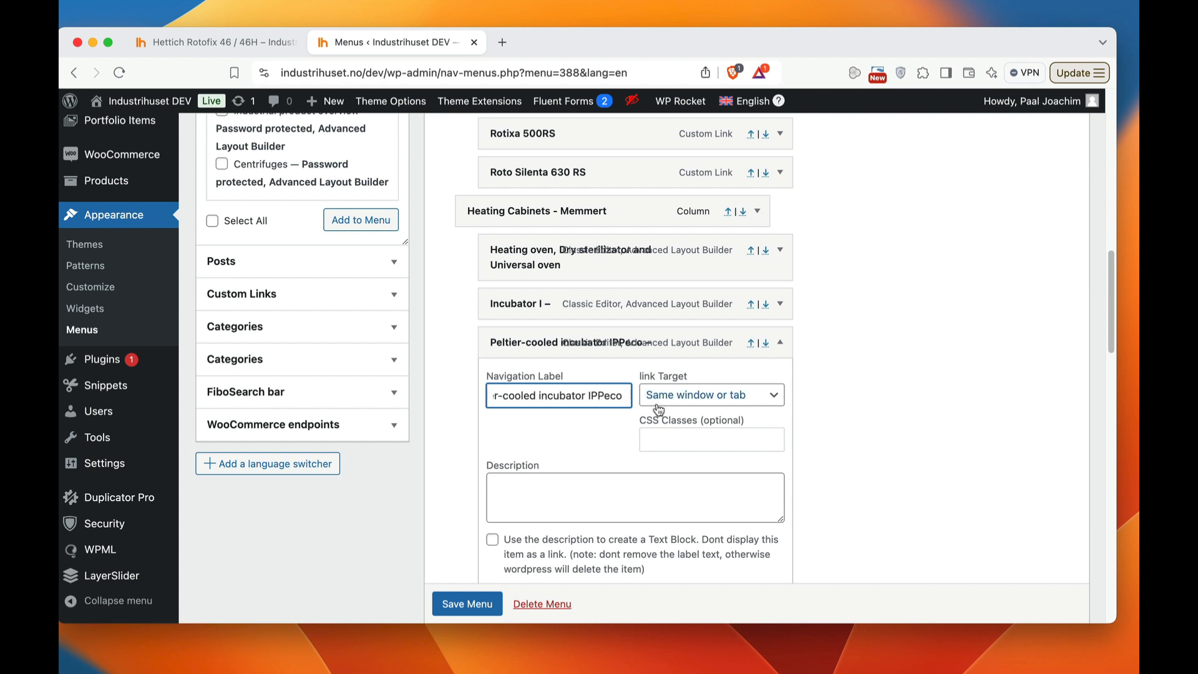
left_click(780, 345)
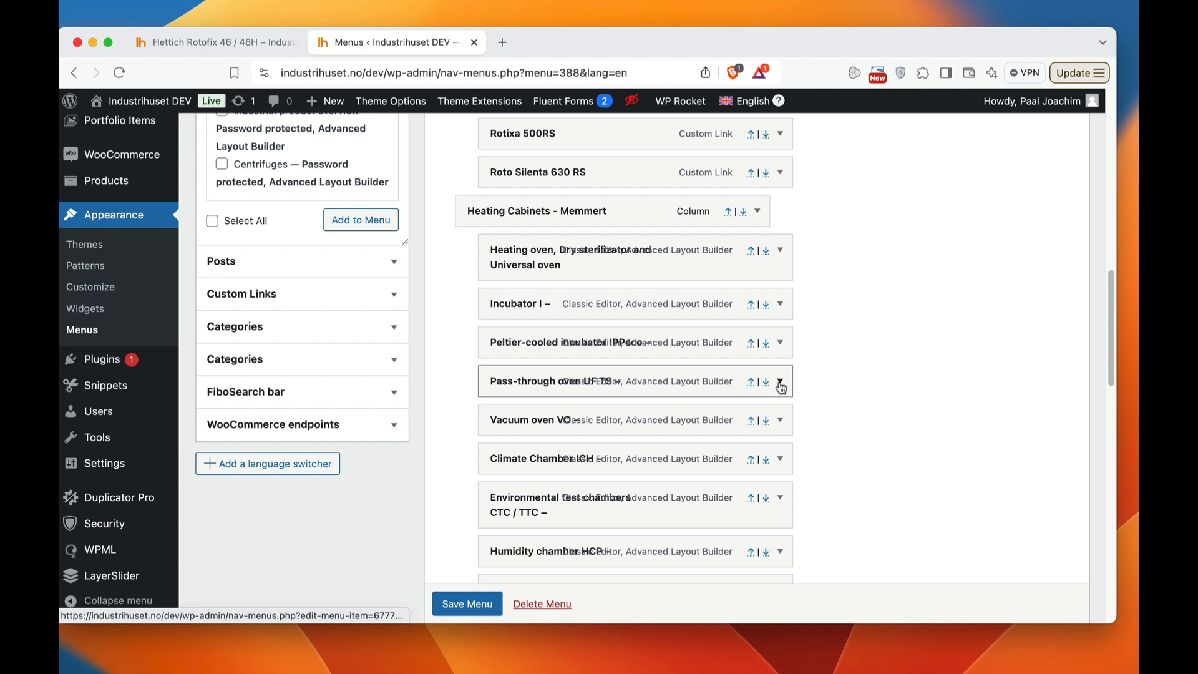
Remove the trailing dashes from the Pass-through oven UF TS and Vacuum oven VO navigation labels
left_click(780, 381)
left_click(618, 433)
key("Delete")
key("Delete")
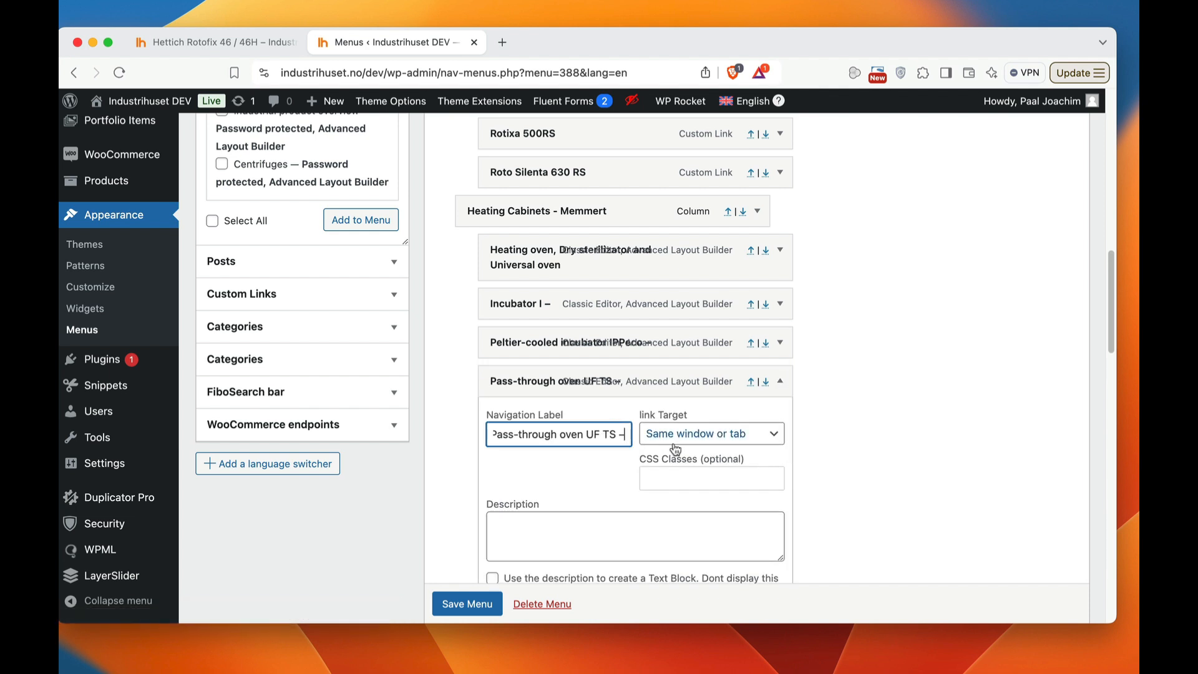
left_click(780, 382)
left_click(780, 422)
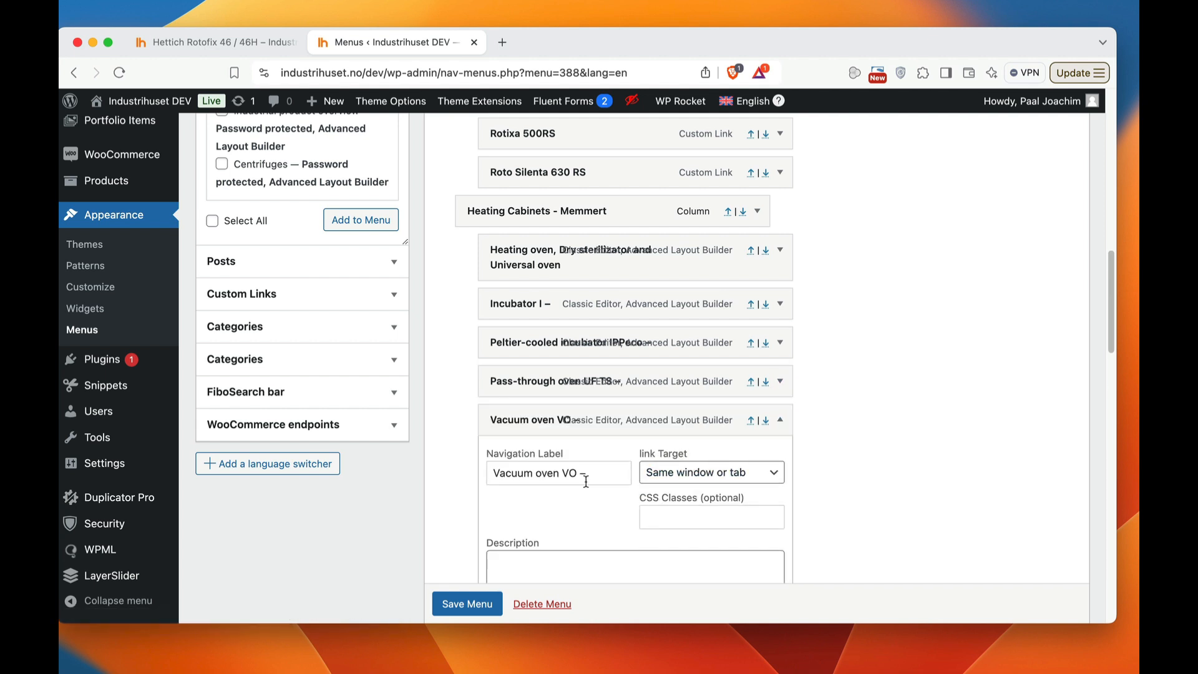
left_click(607, 475)
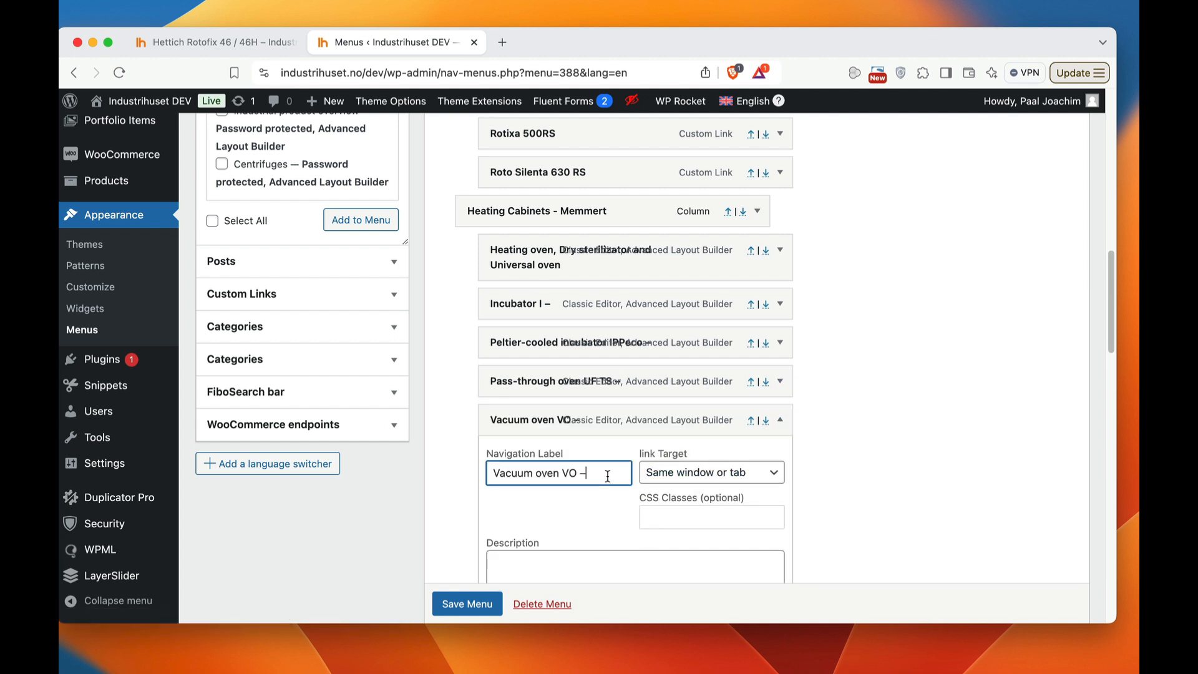
left_click(780, 421)
Shorten the climate chamber's navigation label to "Climate Chamber ICH" by removing the trailing dash
scroll(803, 432, "down", 2)
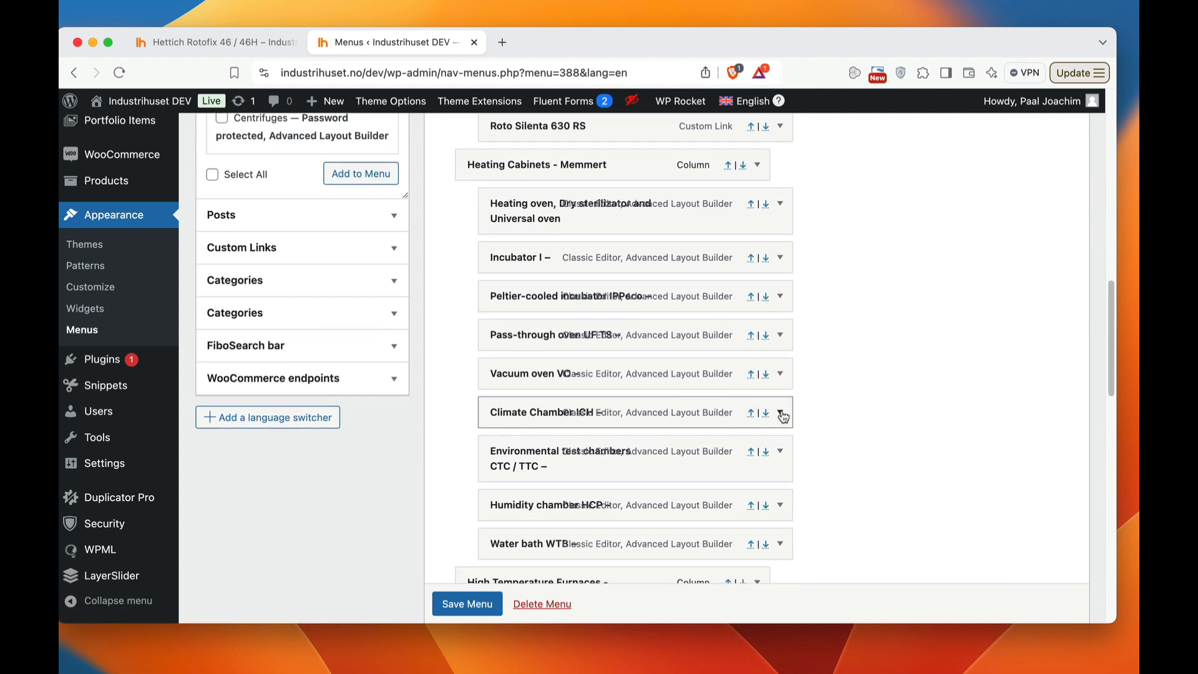
left_click(780, 412)
left_click(616, 469)
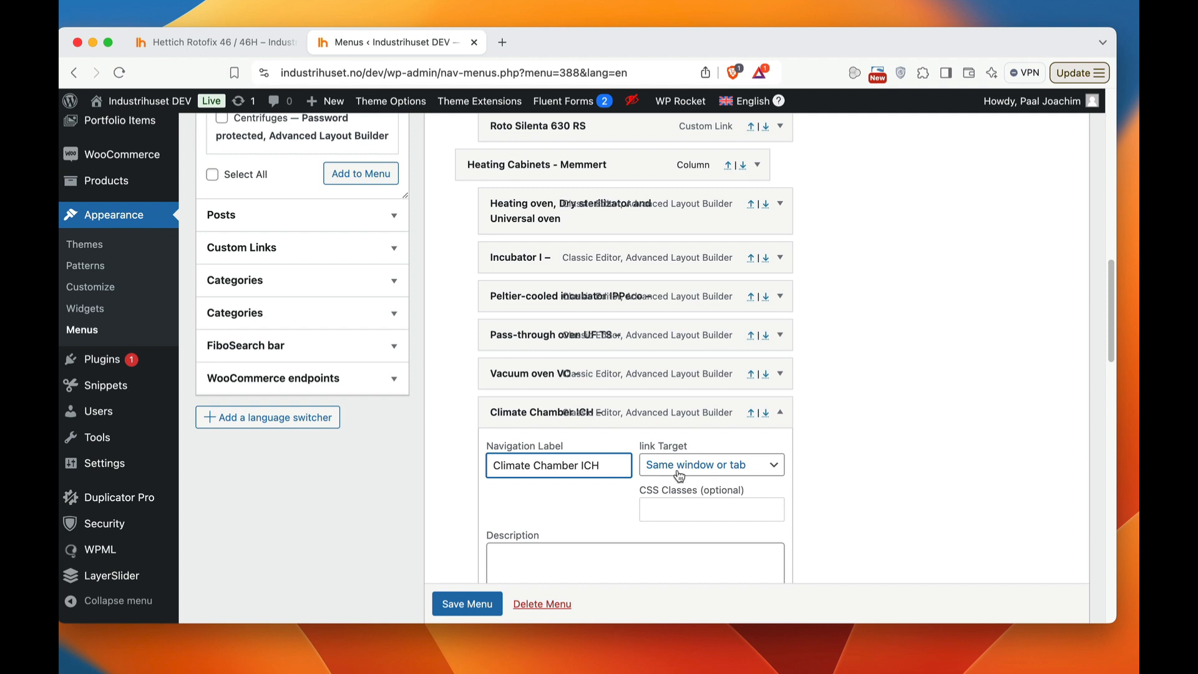
left_click(780, 413)
Remove the trailing dash from the navigation label so it reads "Environmental test chambers CTC / TTC"
scroll(841, 458, "down", 2)
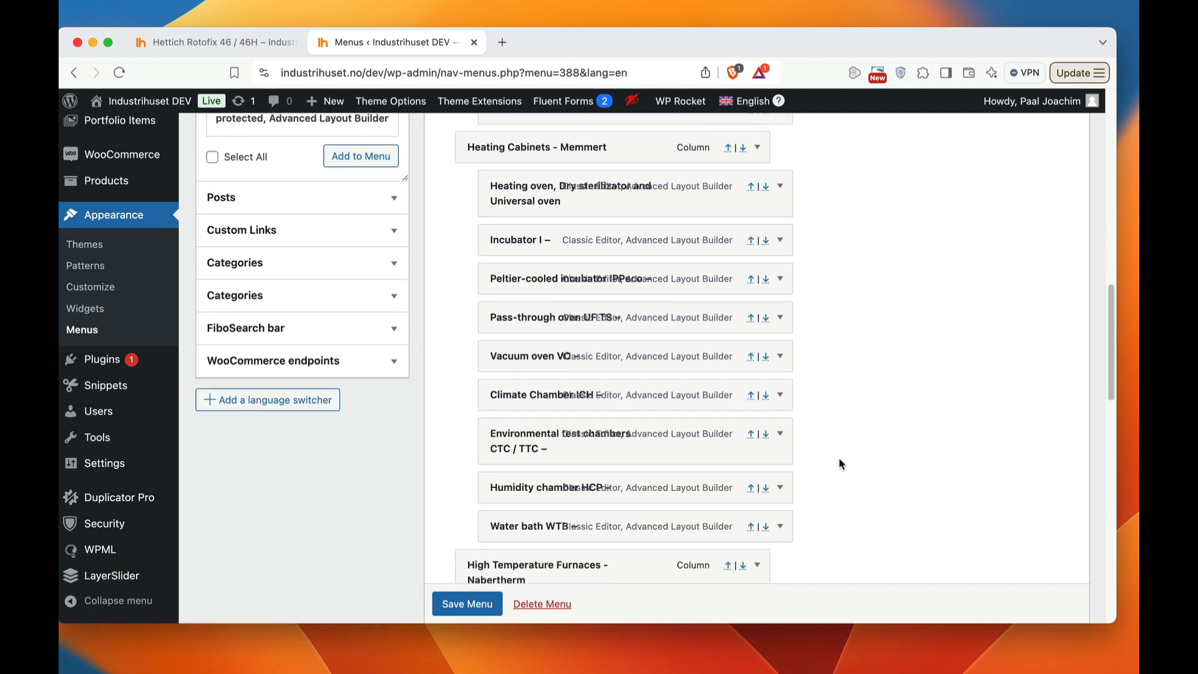
left_click(780, 396)
left_click(605, 463)
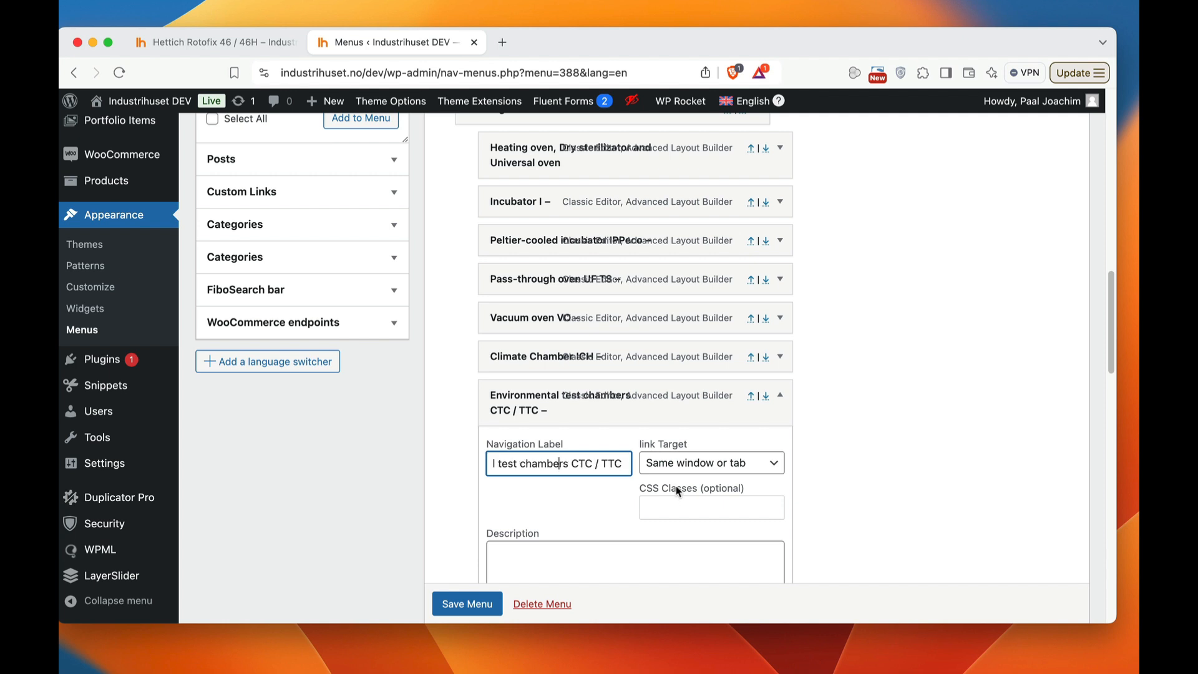
key("Right")
key("Right")
key("Right")
key("Right")
key("Right")
key("Right")
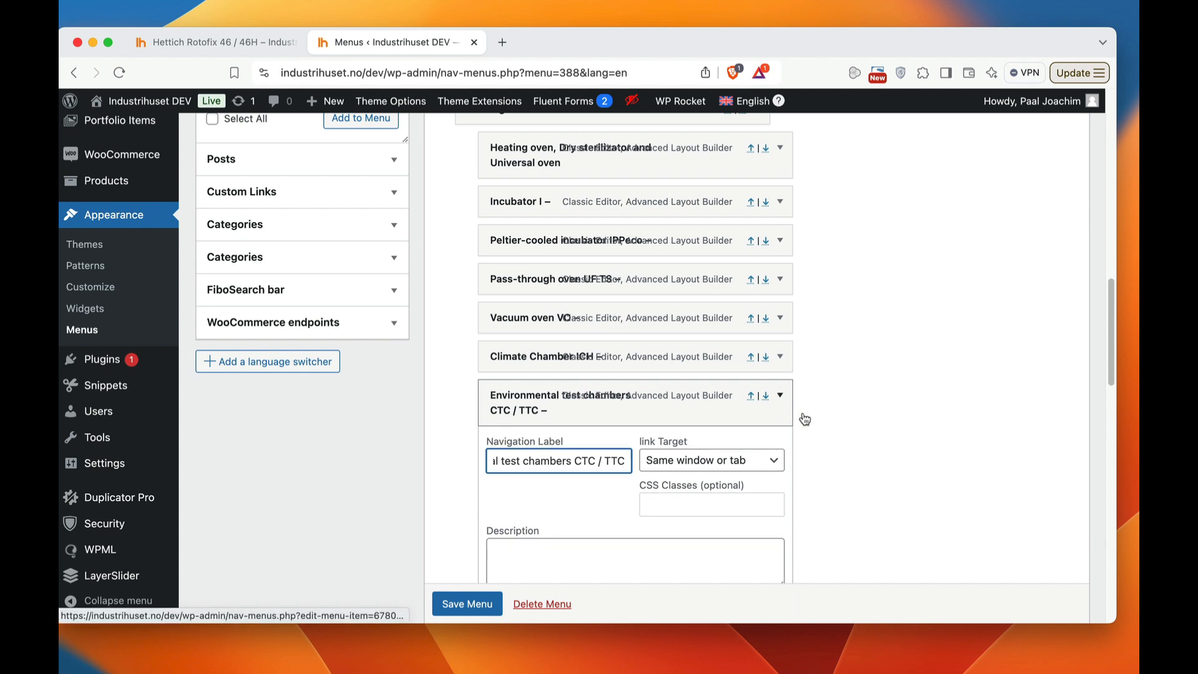
left_click(780, 396)
Remove the trailing dashes from the Humidity chamber HCP and Water bath WTB navigation labels
left_click(780, 449)
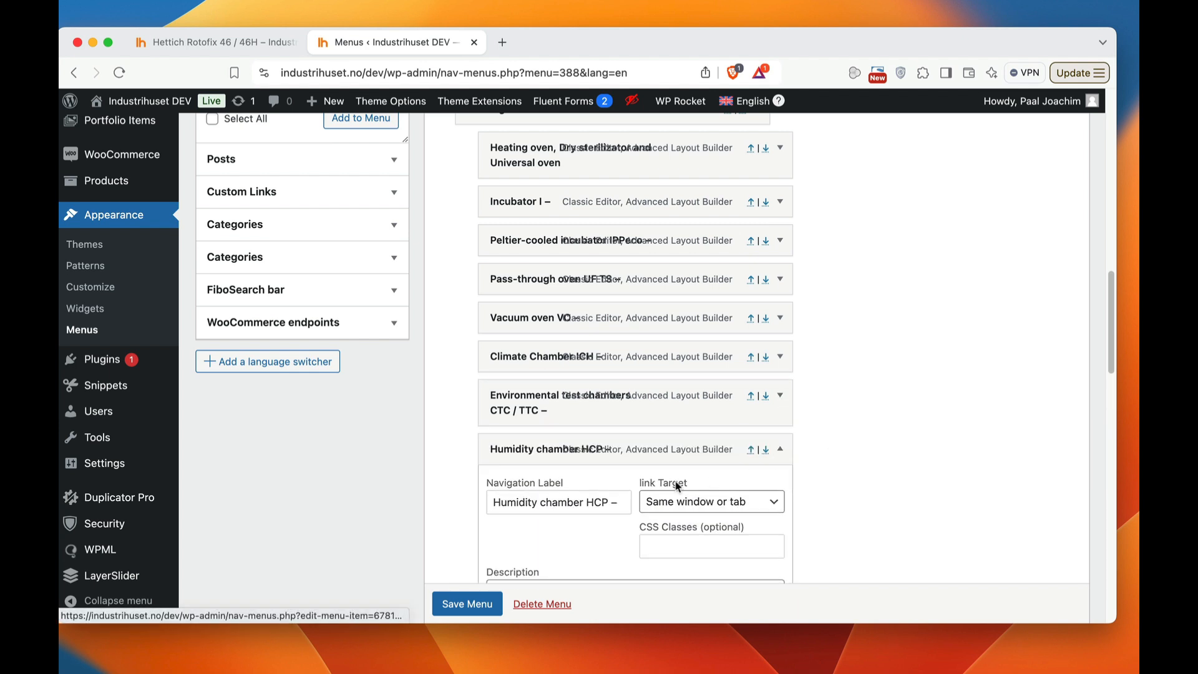
left_click(622, 503)
left_click(780, 450)
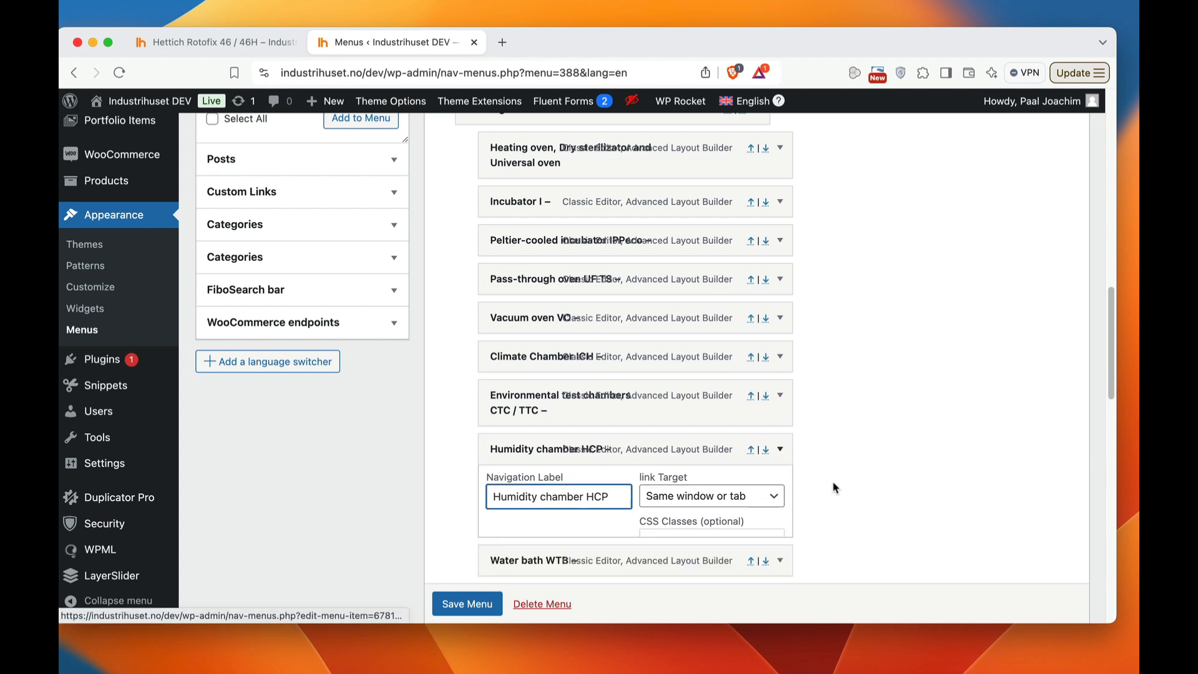
scroll(836, 489, "down", 2)
left_click(781, 427)
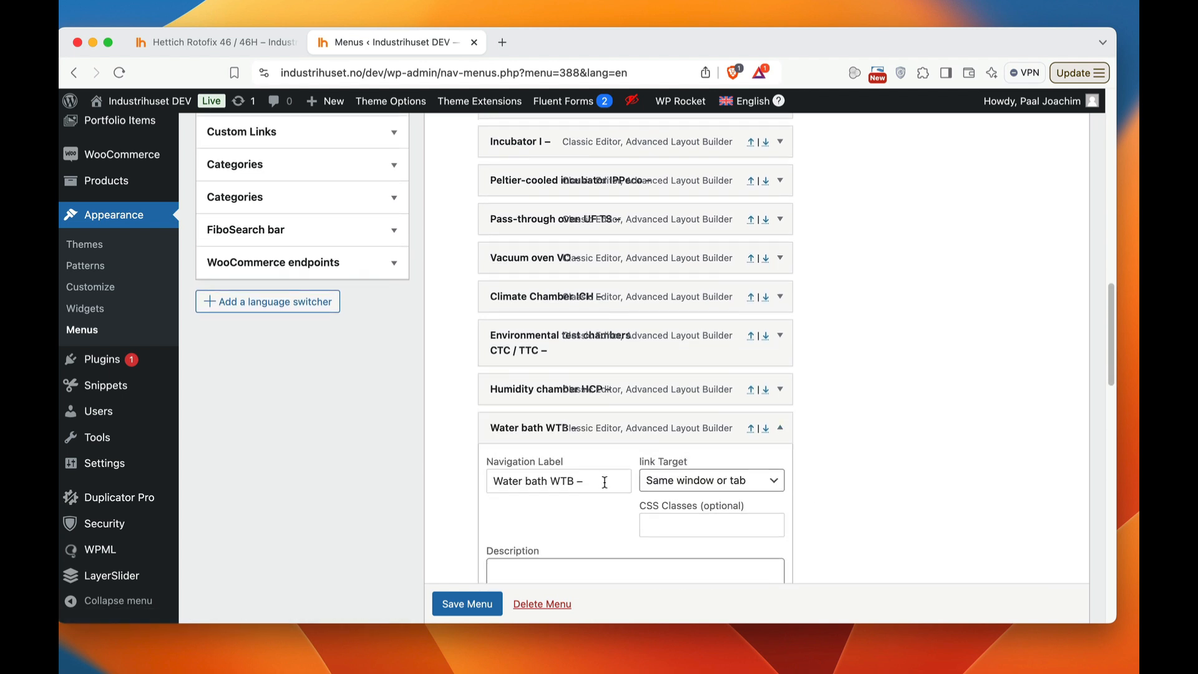
left_click(604, 482)
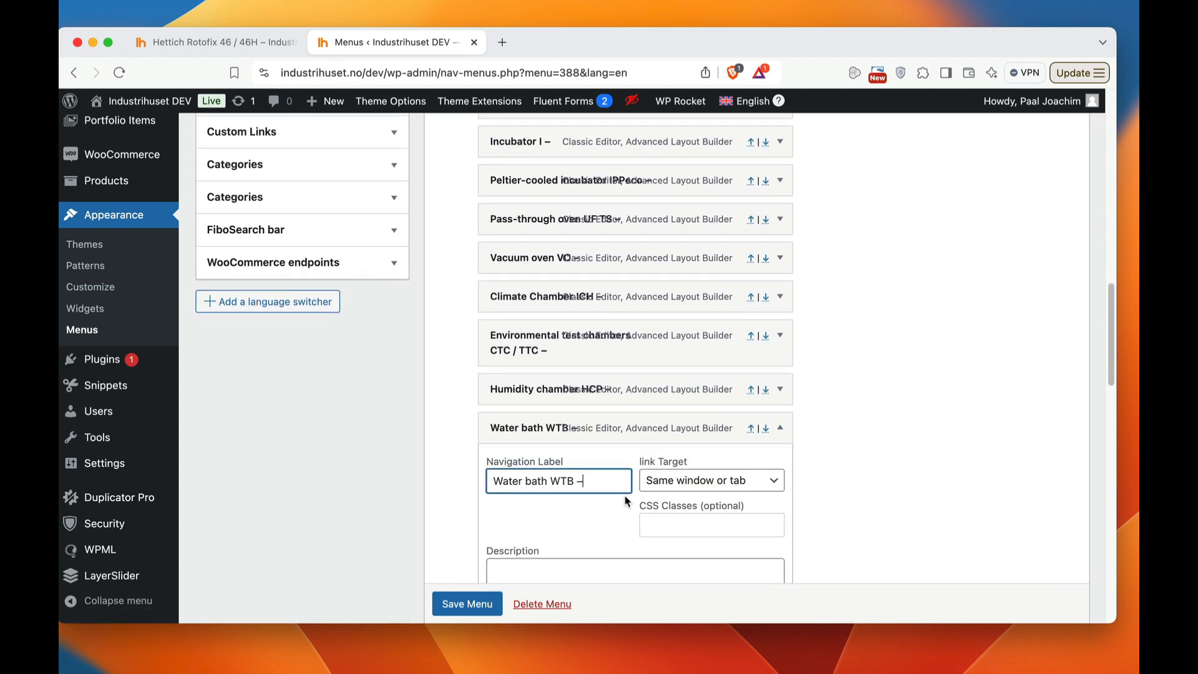
left_click(780, 428)
Check the mega menu column title of the High Temperature Furnaces - Nabertherm column
scroll(858, 499, "down", 1)
left_click(756, 460)
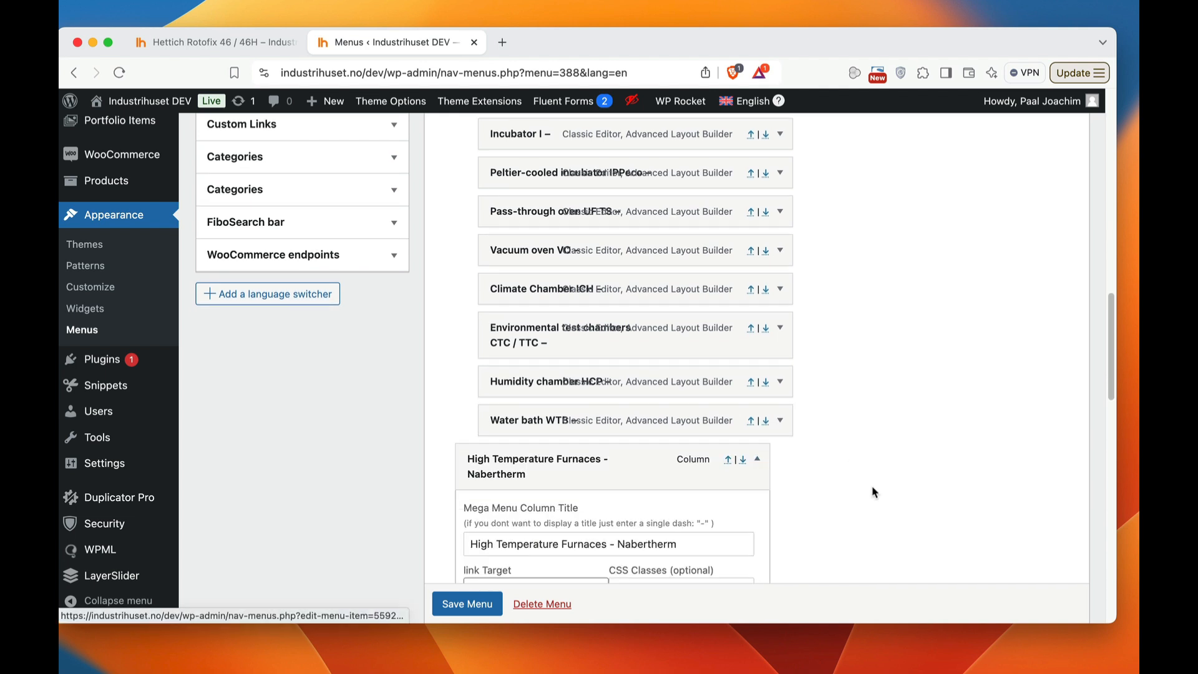
scroll(871, 487, "down", 1)
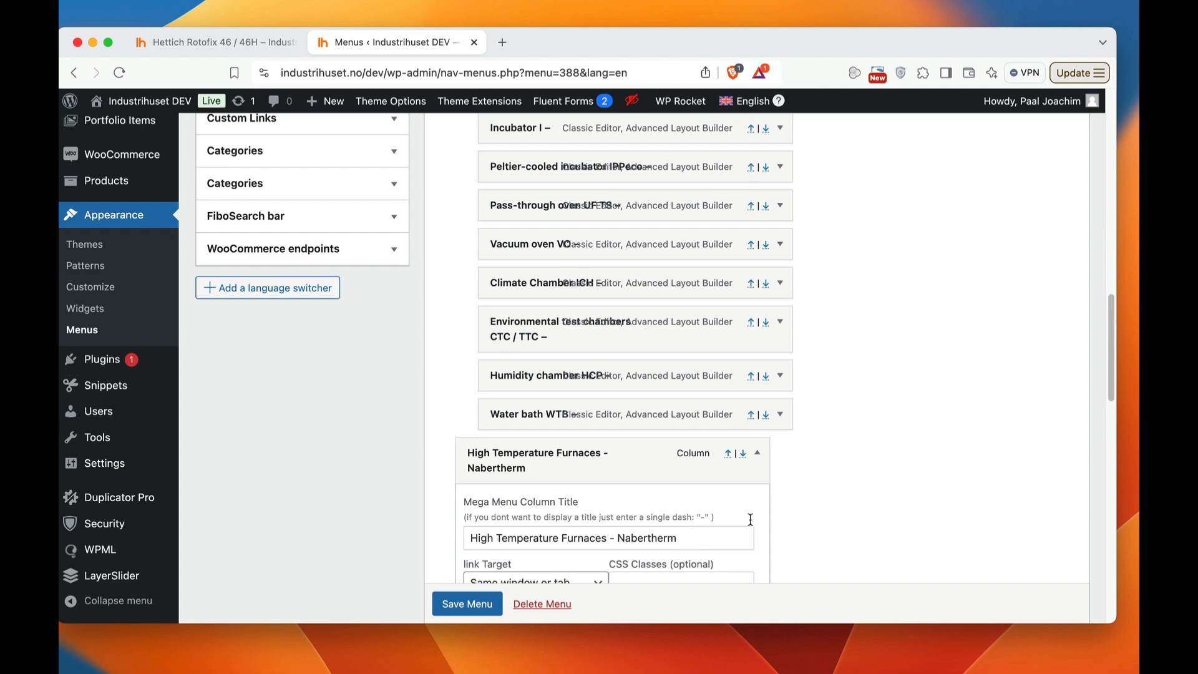
scroll(794, 516, "down", 5)
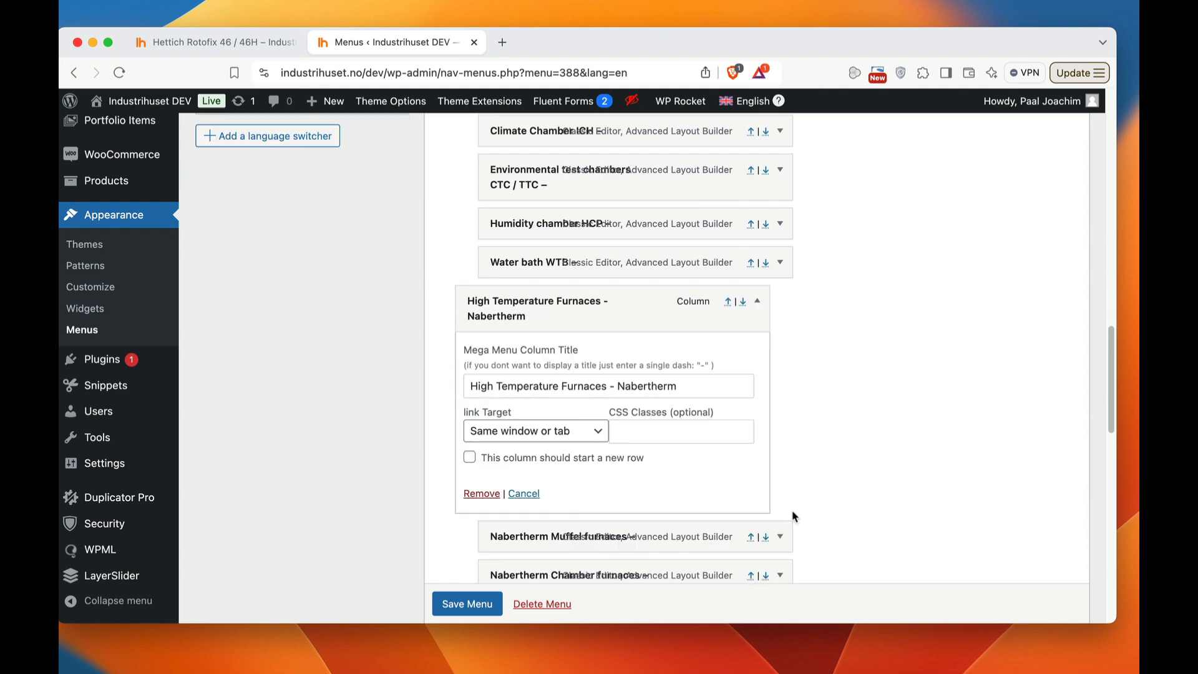
left_click(757, 301)
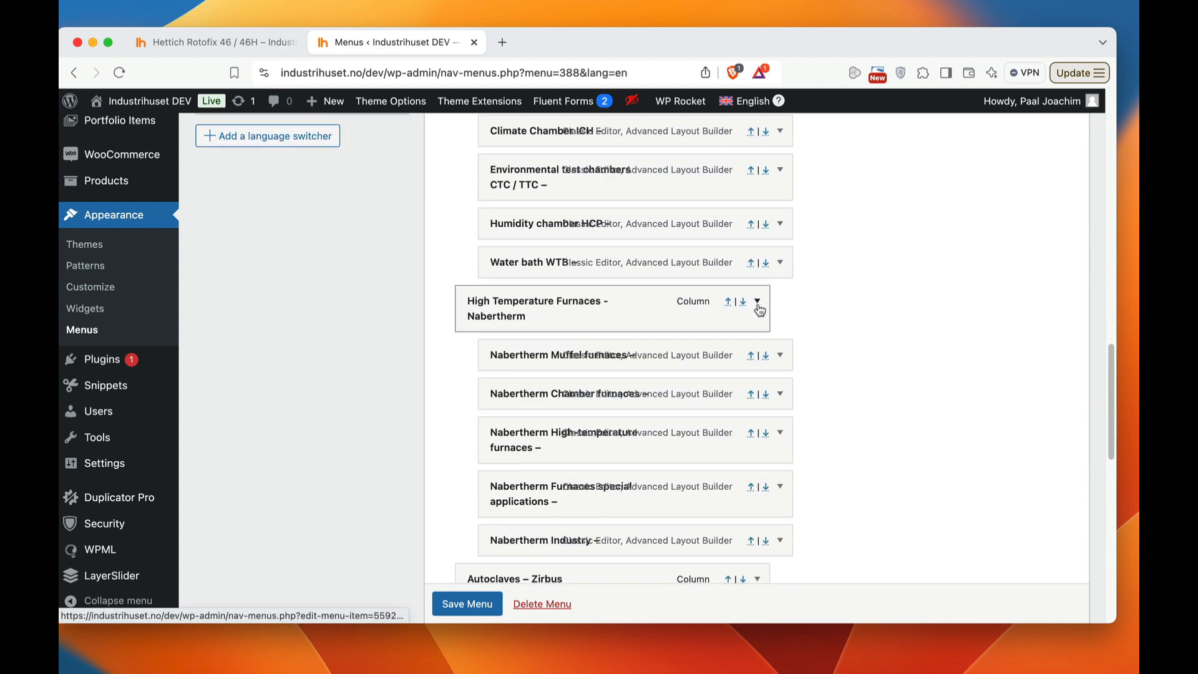
Remove the trailing dash from the navigation label so it reads "Nabertherm Muffel furnaces"
left_click(781, 356)
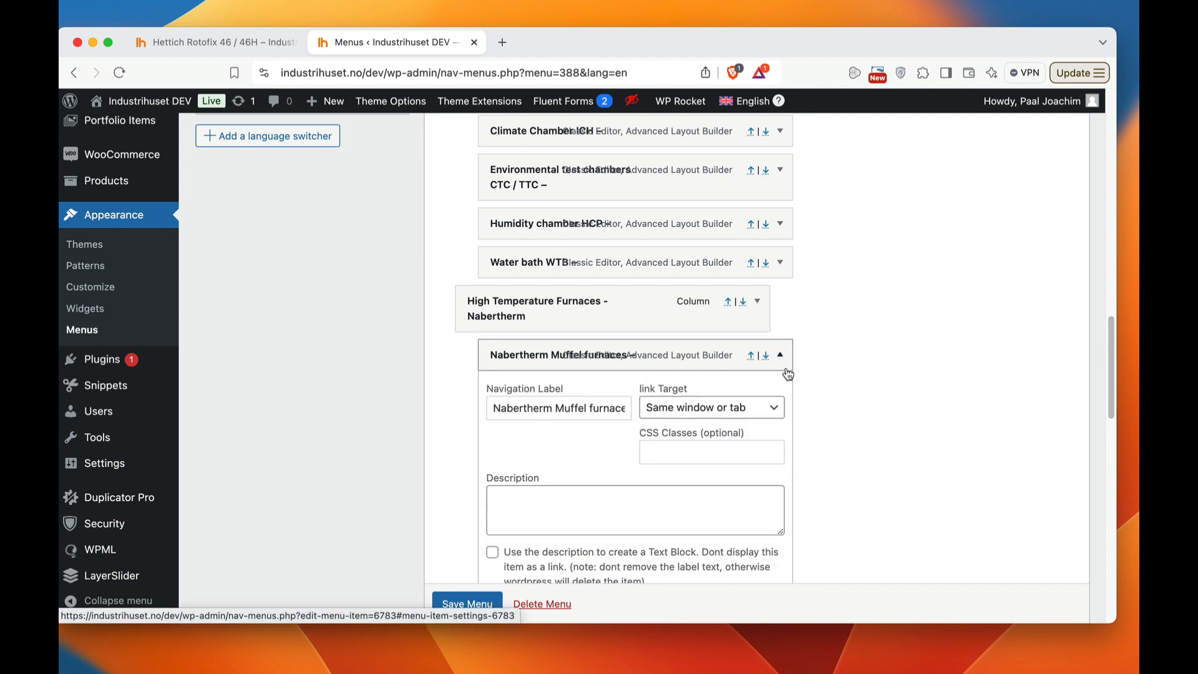
left_click(627, 405)
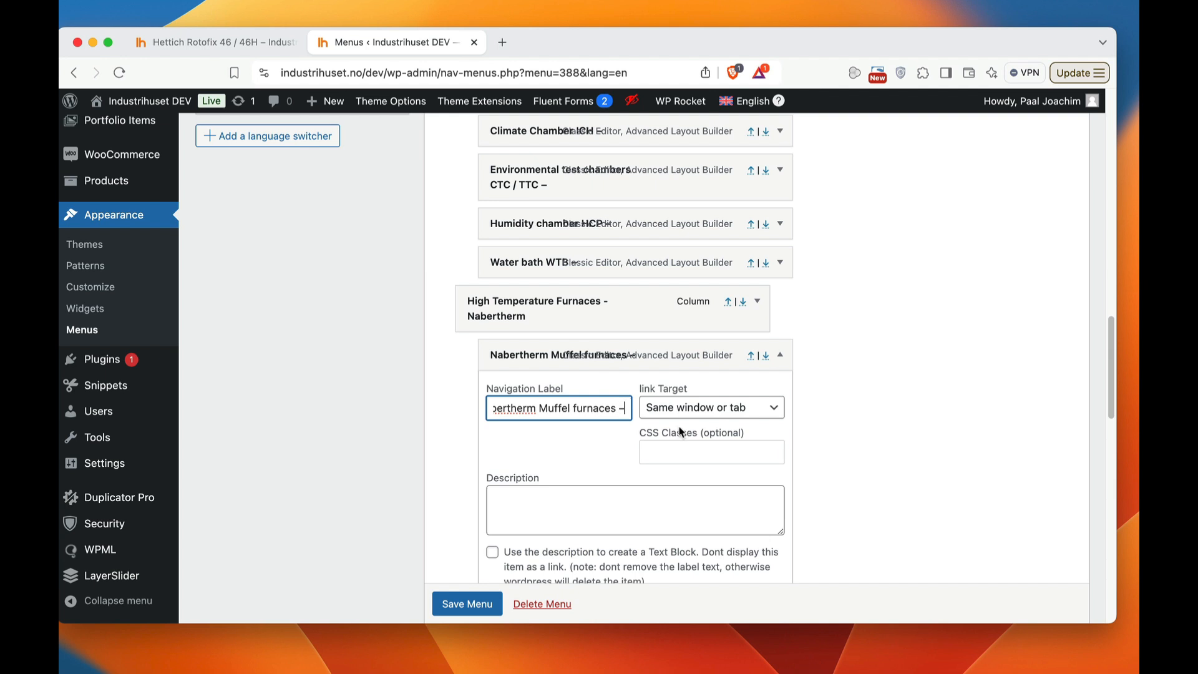
key("BackSpace")
key("BackSpace")
left_click(786, 371)
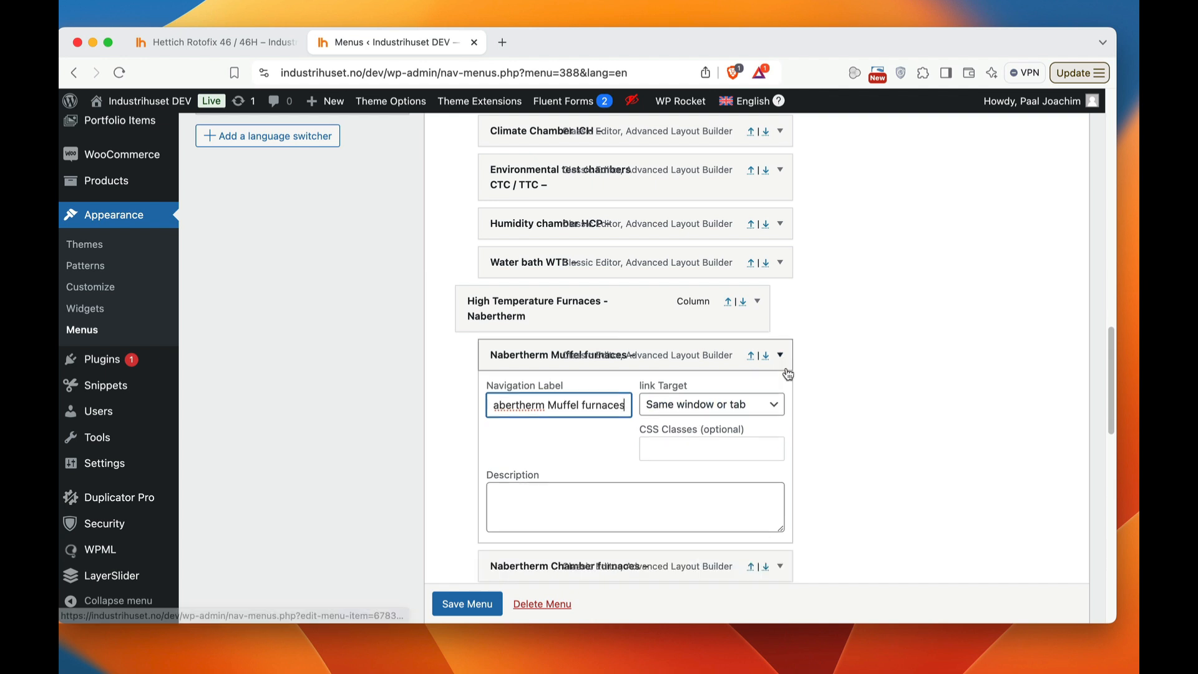
Save the English top menu with the edited navigation labels
scroll(844, 466, "down", 1)
left_click(471, 606)
scroll(709, 325, "down", 1)
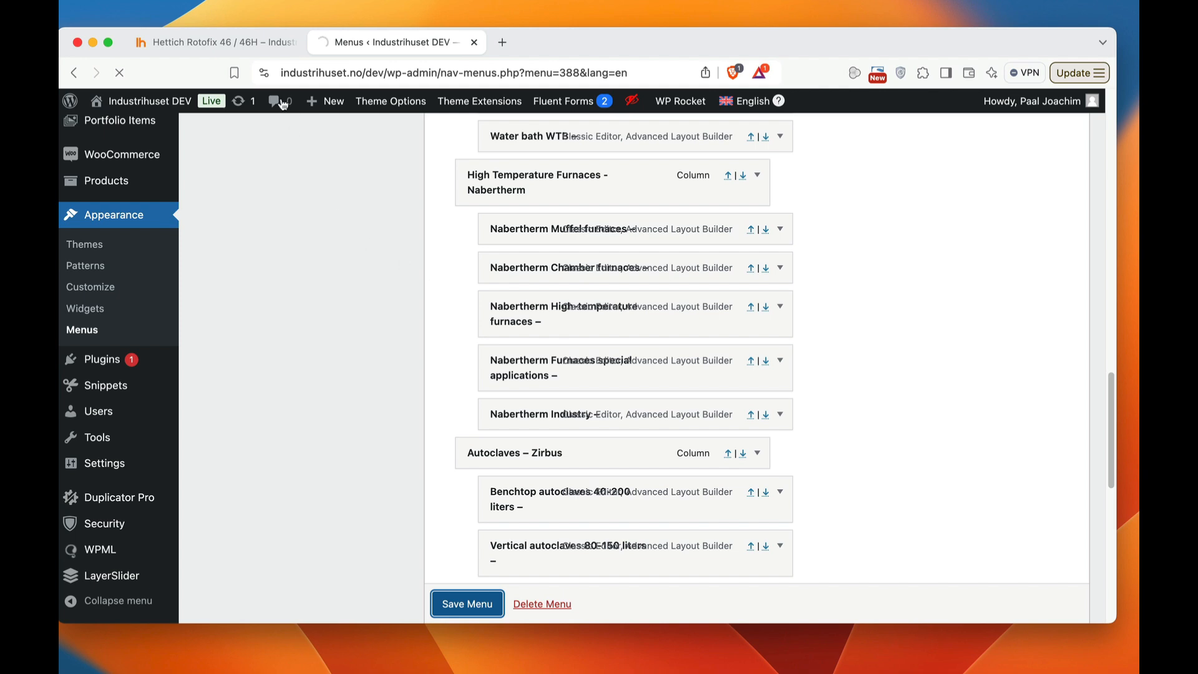
Reload the English Hettich Rotofix 46 / 46H product page and check the item labels in the Products mega menu
left_click(218, 43)
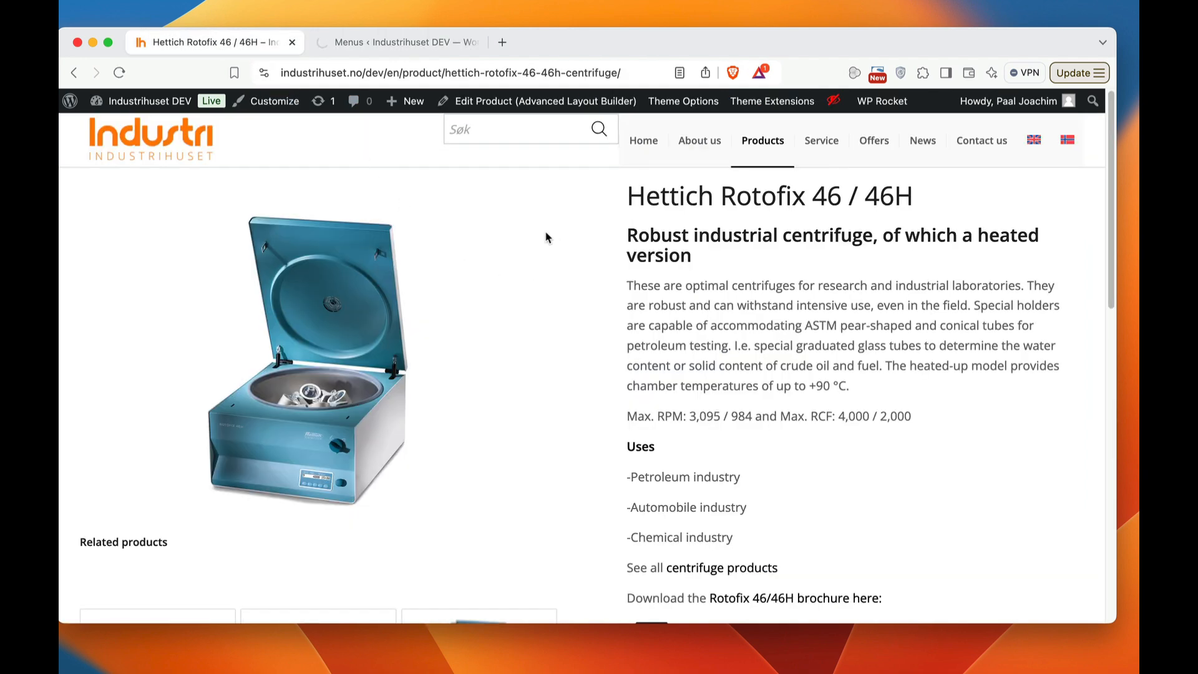
key("super+r")
mouse_move(752, 145)
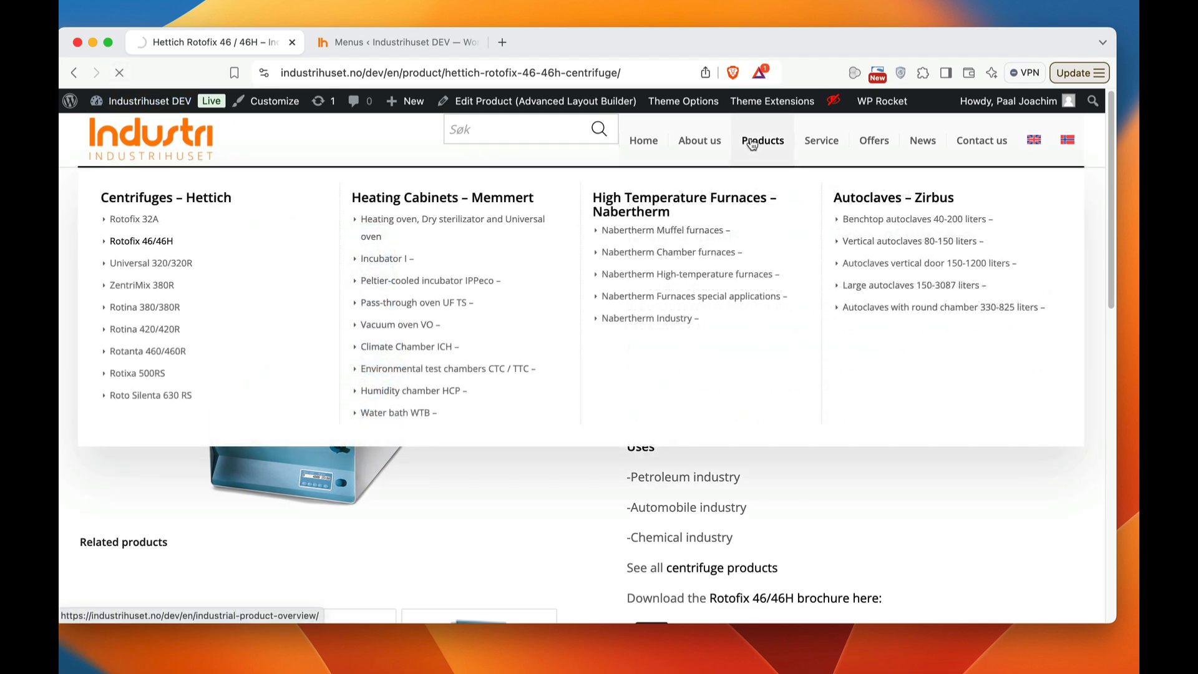